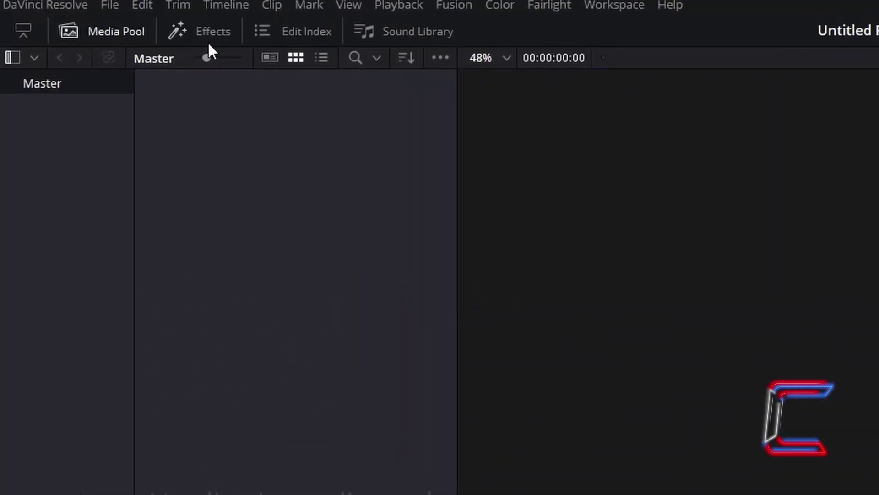
Show the Effects library's Toolbox > Effects category and select Fusion Composition.
{"action": "left_click", "coordinate": [208, 42]}
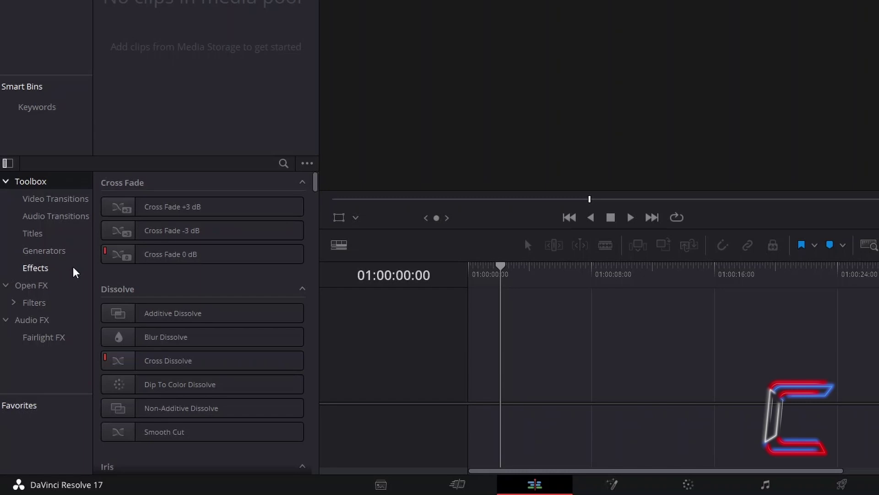
{"action": "left_click", "coordinate": [75, 270]}
{"action": "left_click", "coordinate": [225, 237]}
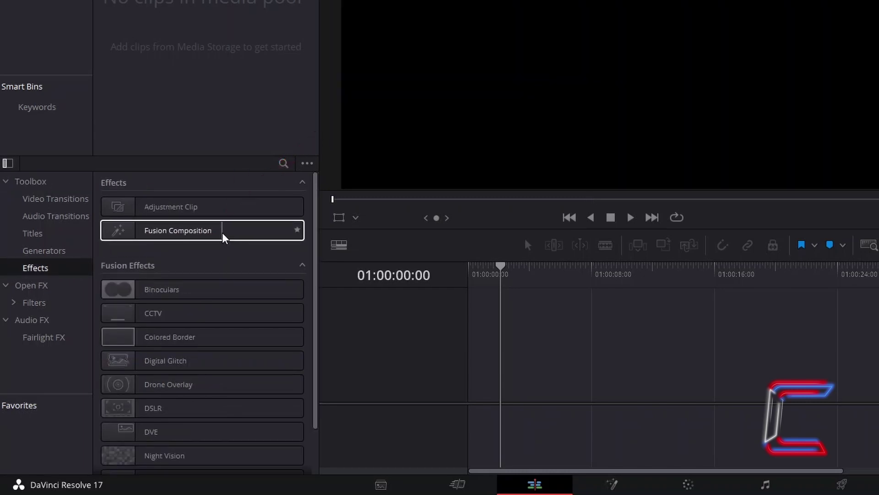
Drop a Fusion Composition clip onto Video 1 and change its duration to 10 seconds.
{"action": "left_click_drag", "start_coordinate": [225, 237], "coordinate": [469, 375]}
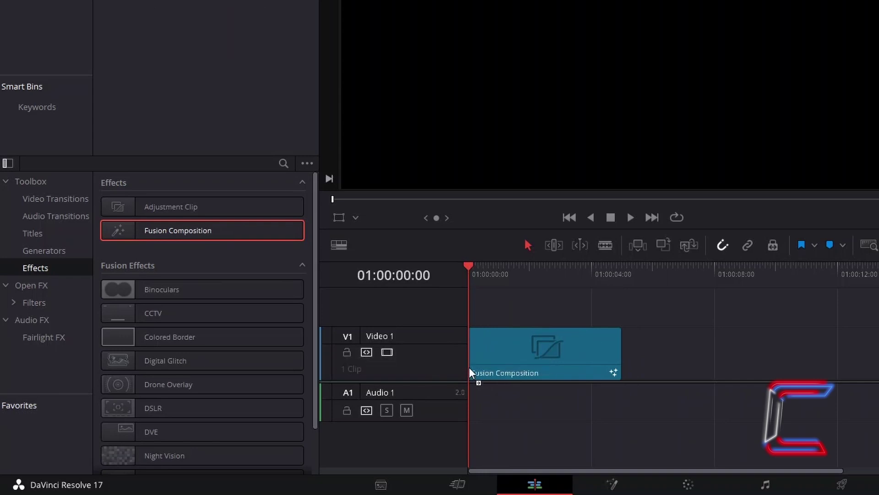
{"action": "left_click", "coordinate": [510, 345]}
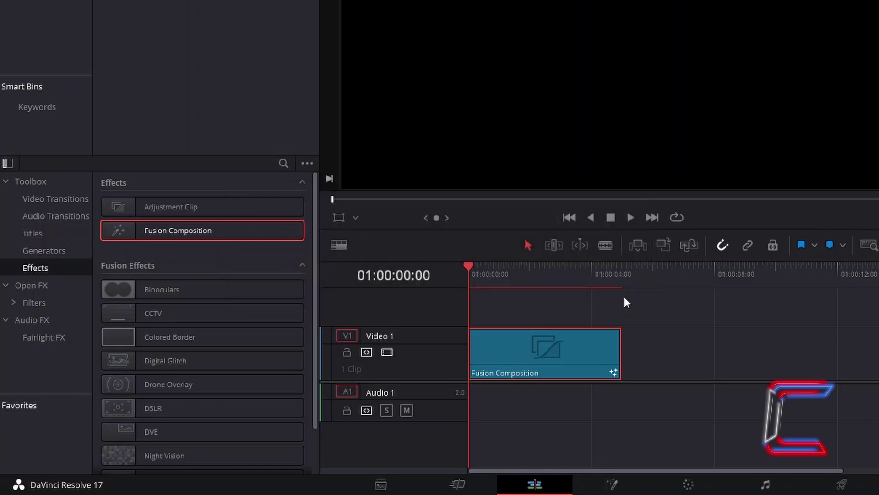
{"action": "key", "text": "ctrl+d"}
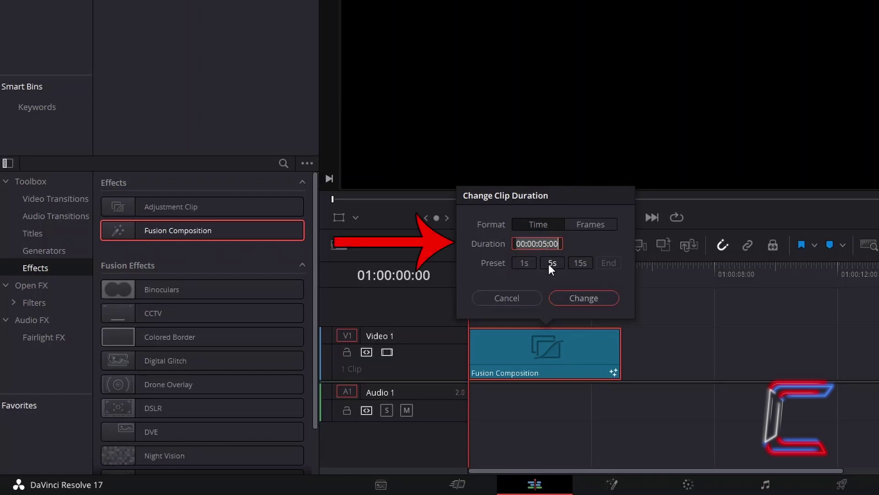
{"action": "left_click", "coordinate": [556, 243]}
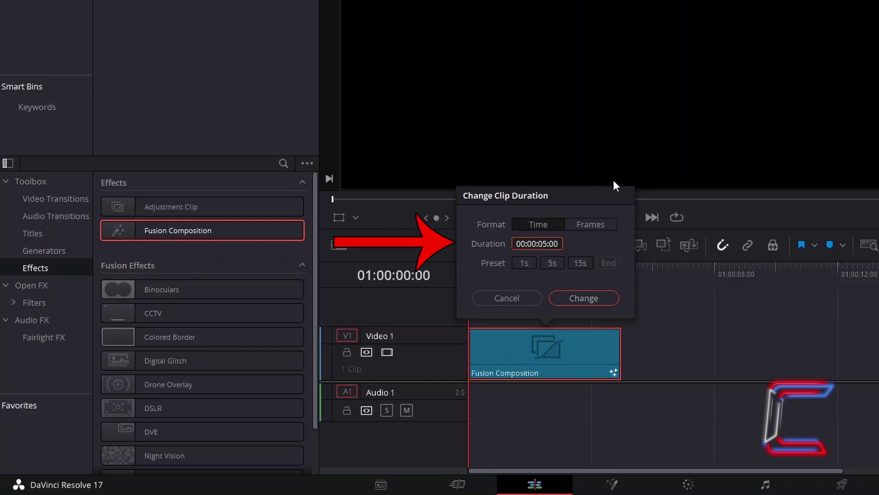
{"action": "key", "text": "BackSpace"}
{"action": "type", "text": "10"}
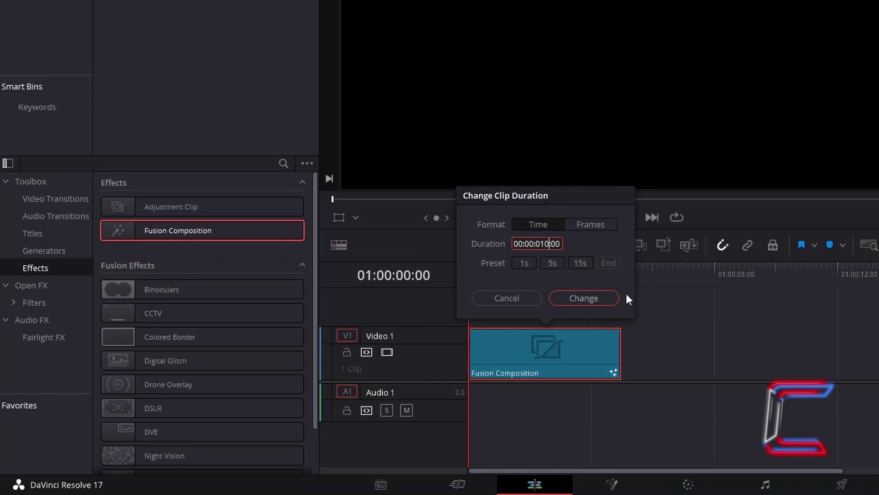
{"action": "left_click", "coordinate": [606, 297]}
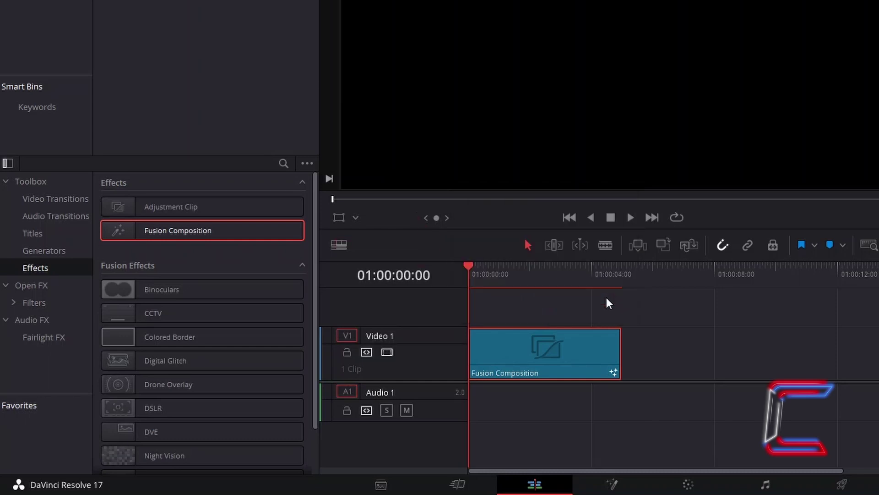
Open the Fusion Composition clip on the Fusion page and add a Text+ node.
{"action": "right_click", "coordinate": [586, 346]}
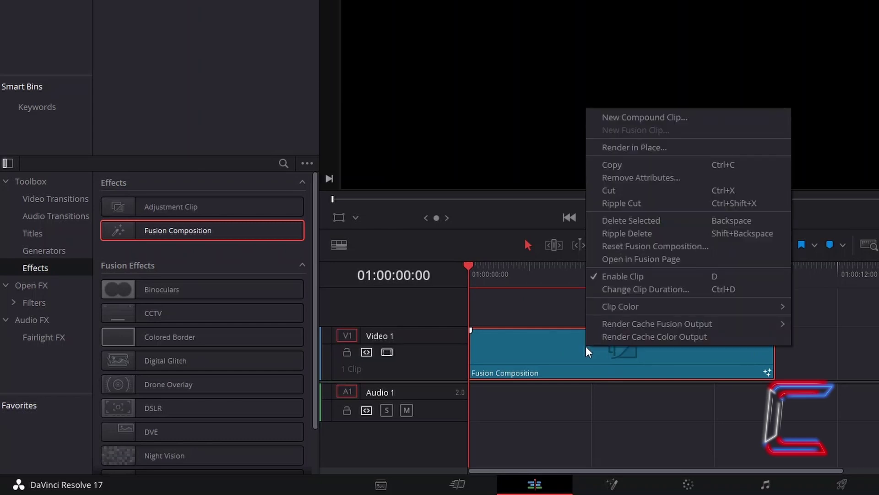
{"action": "left_click", "coordinate": [705, 259]}
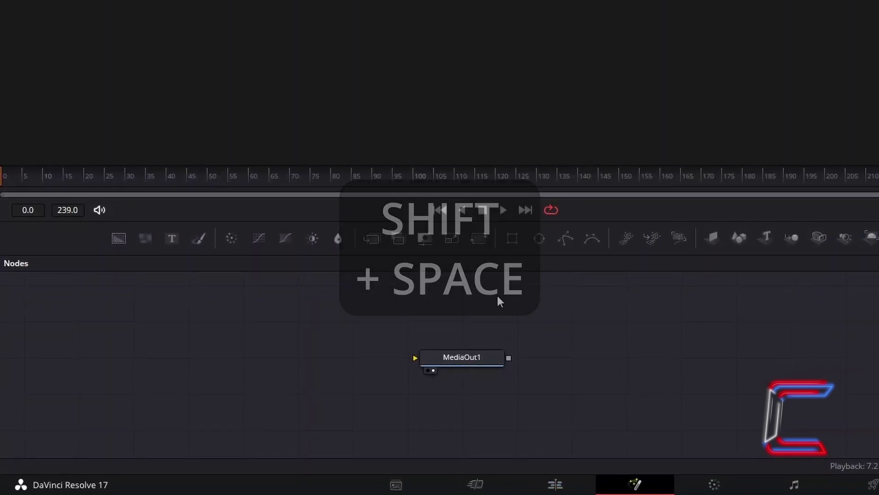
{"action": "key", "text": "shift+space"}
{"action": "type", "text": "Text+"}
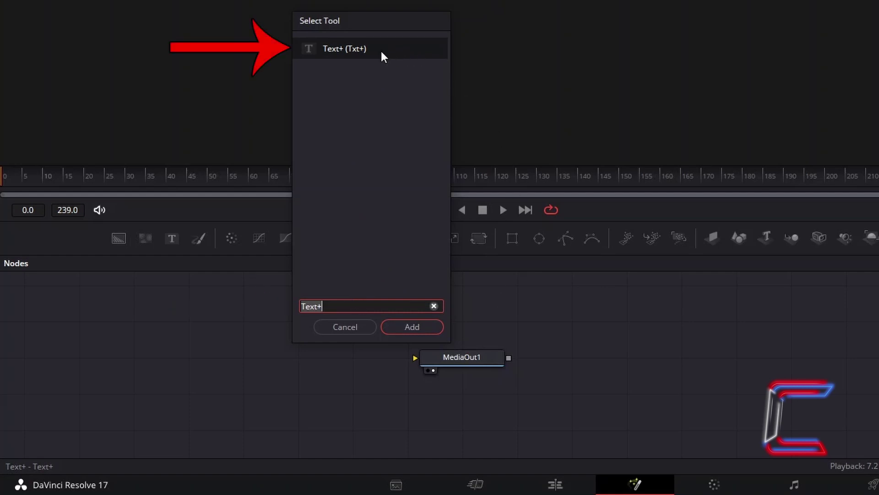
{"action": "left_click", "coordinate": [430, 326]}
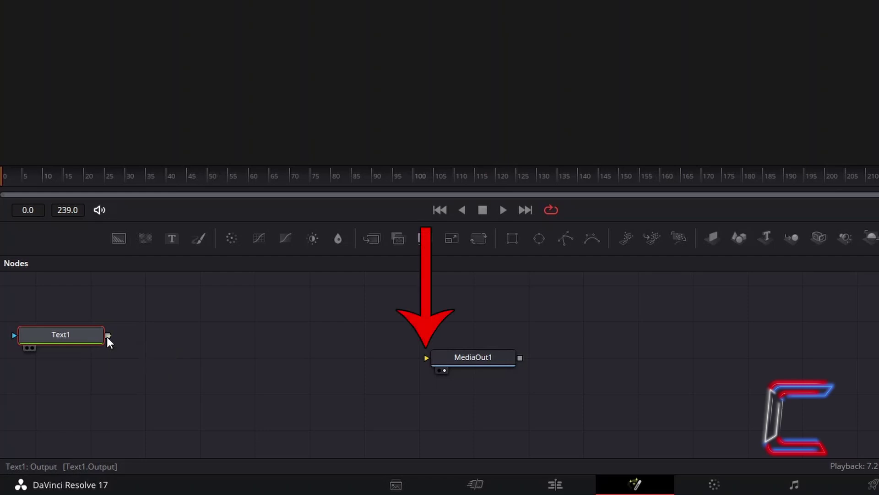
Connect Text1's output to MediaOut1 and show MediaOut1 in the right viewer.
{"action": "left_click_drag", "start_coordinate": [106, 336], "coordinate": [425, 356]}
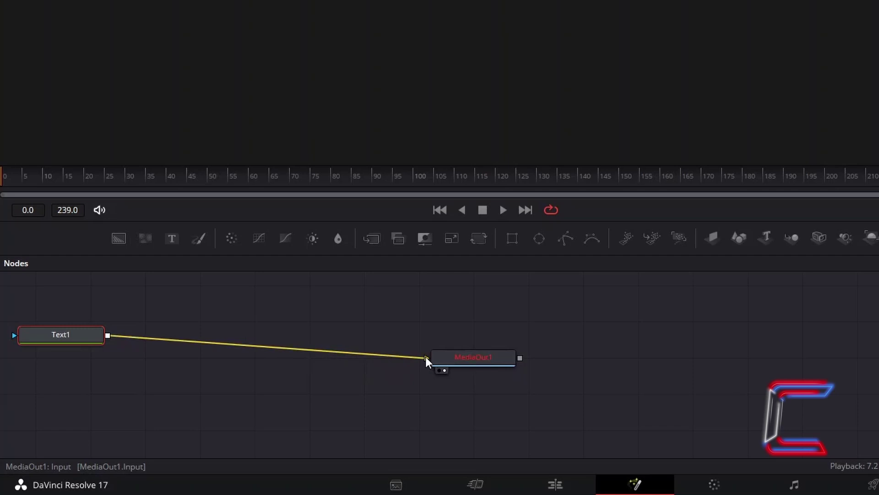
{"action": "left_click", "coordinate": [444, 369]}
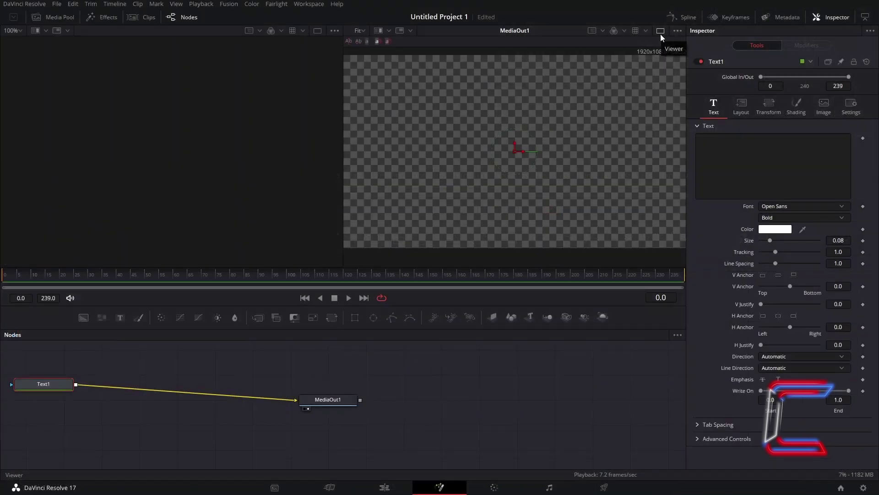
{"action": "left_click", "coordinate": [660, 31]}
{"action": "left_click", "coordinate": [661, 31]}
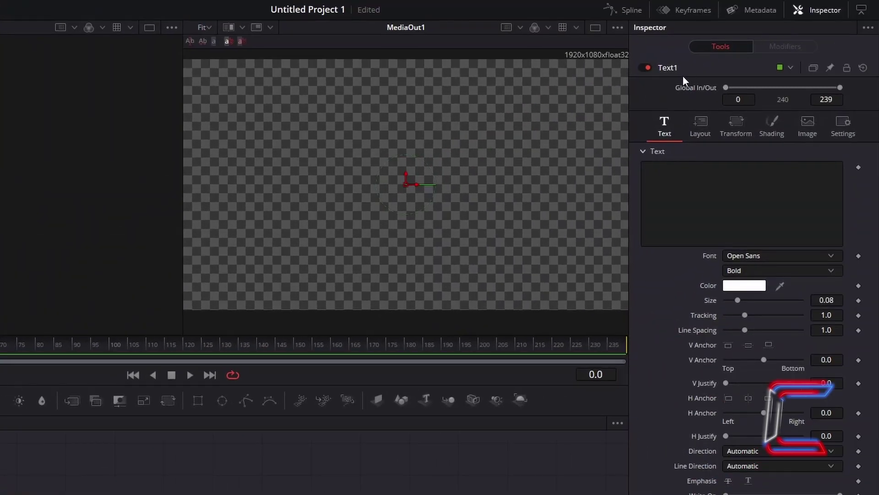
Enter 'CONTI' as Text1's text in OCR A Extended, enlarged to size 0.27.
{"action": "left_click", "coordinate": [661, 174]}
{"action": "type", "text": "C"}
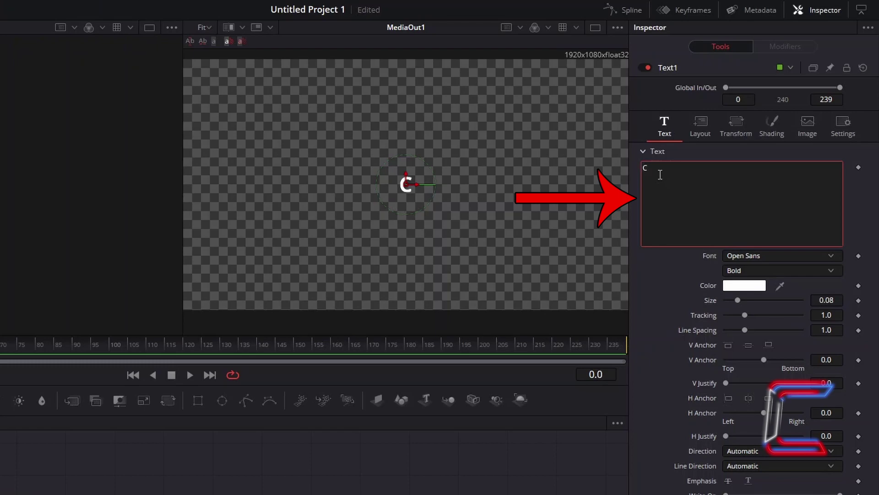
{"action": "type", "text": "0NTI"}
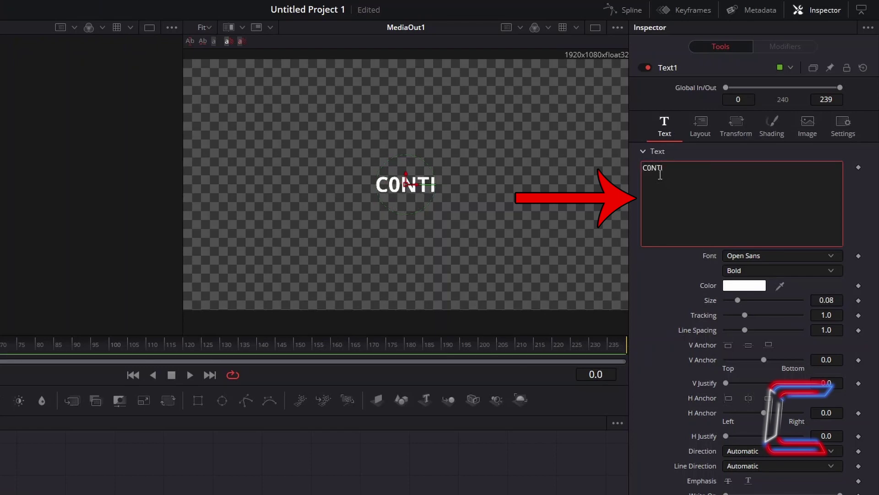
{"action": "left_click", "coordinate": [776, 255]}
{"action": "scroll", "coordinate": [782, 337], "scroll_direction": "down", "scroll_amount": 10}
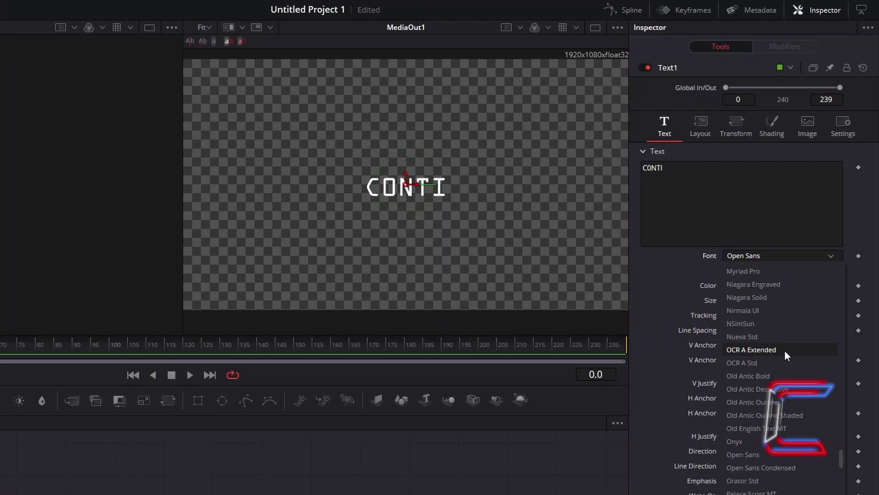
{"action": "left_click", "coordinate": [784, 350]}
{"action": "left_click_drag", "start_coordinate": [738, 299], "coordinate": [766, 302]}
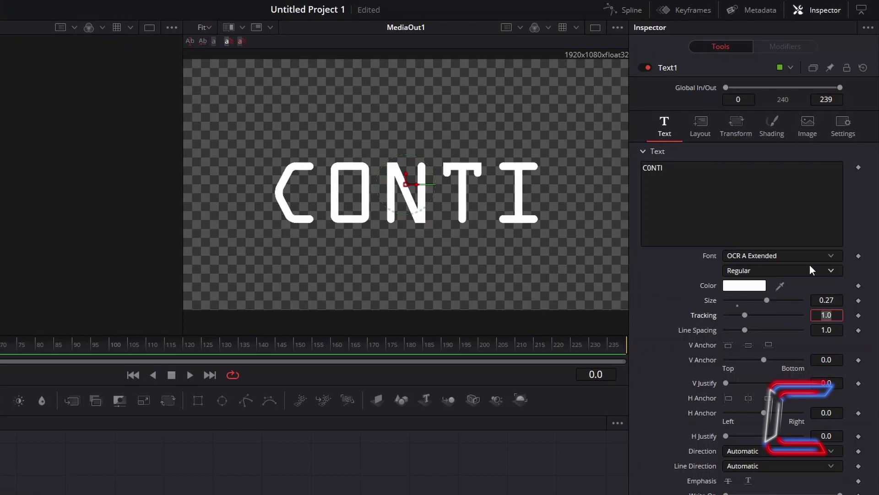
Colour the text blue with hex value #0051ff.
{"action": "left_click", "coordinate": [763, 287]}
{"action": "type", "text": "#0051ff"}
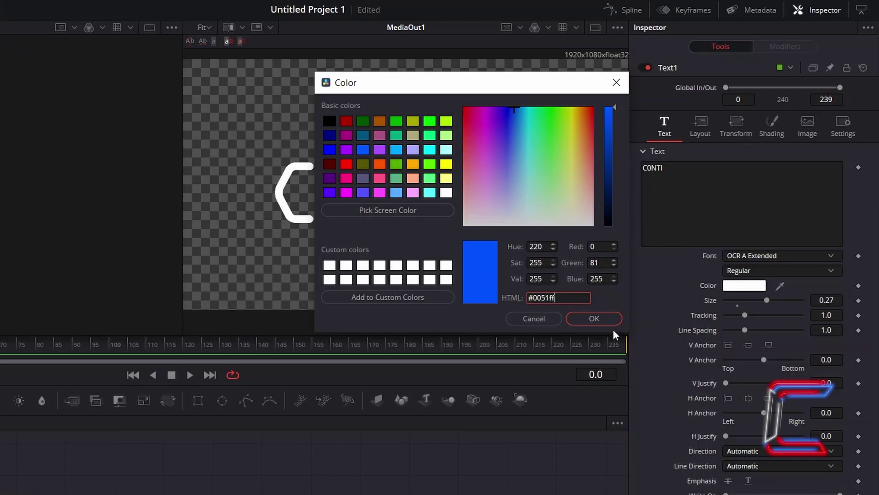
{"action": "left_click", "coordinate": [614, 316]}
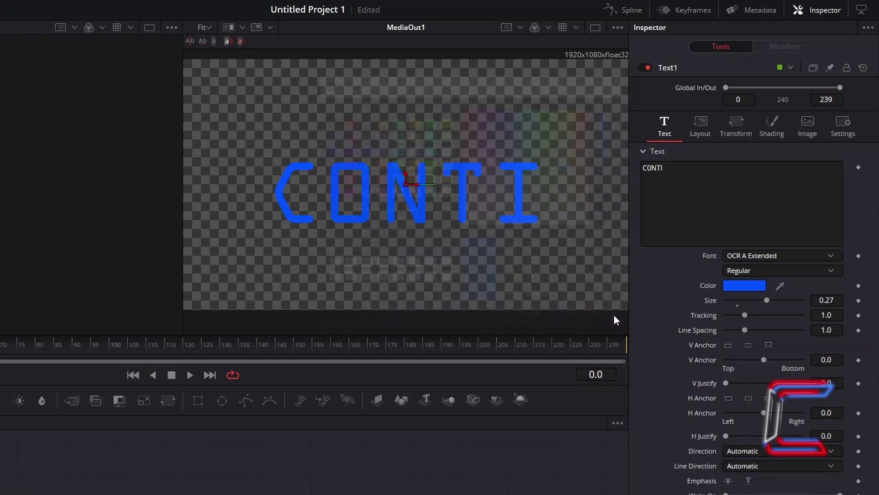
Render the text as an outline with thickness 0.015 instead of solid fill.
{"action": "left_click", "coordinate": [770, 137]}
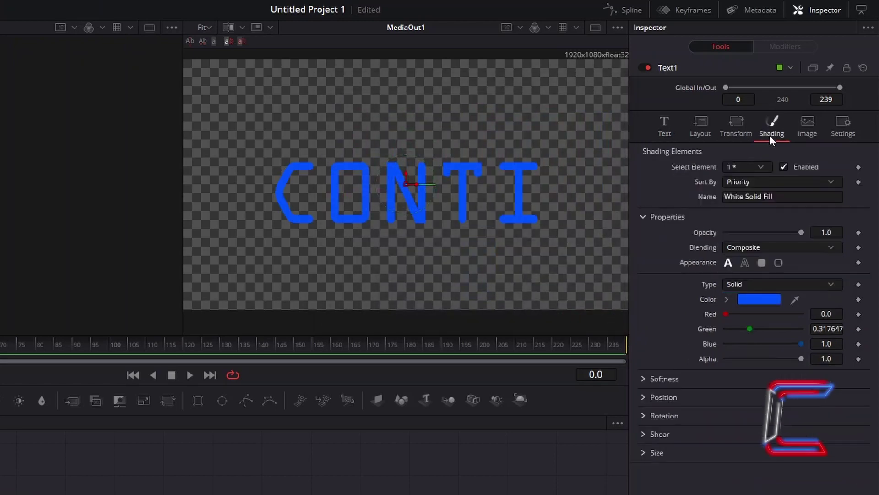
{"action": "left_click", "coordinate": [743, 265]}
{"action": "left_click", "coordinate": [840, 277]}
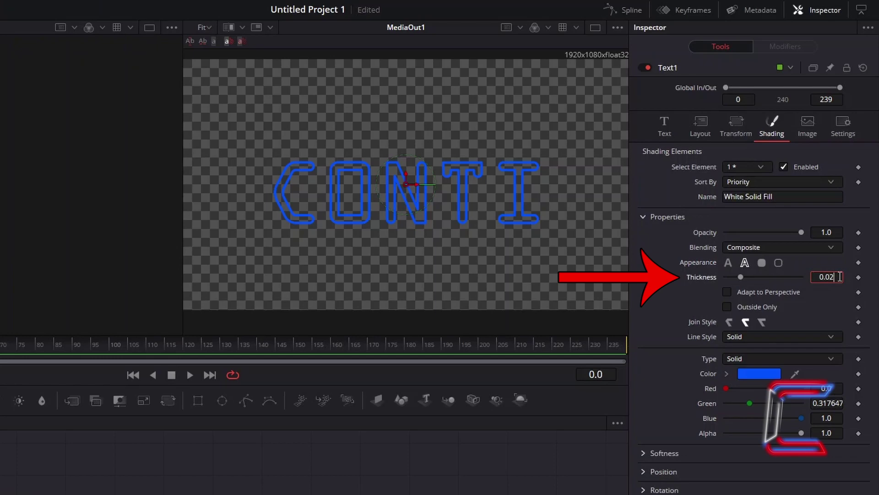
{"action": "key", "text": "BackSpace"}
{"action": "type", "text": "15"}
{"action": "key", "text": "Tab"}
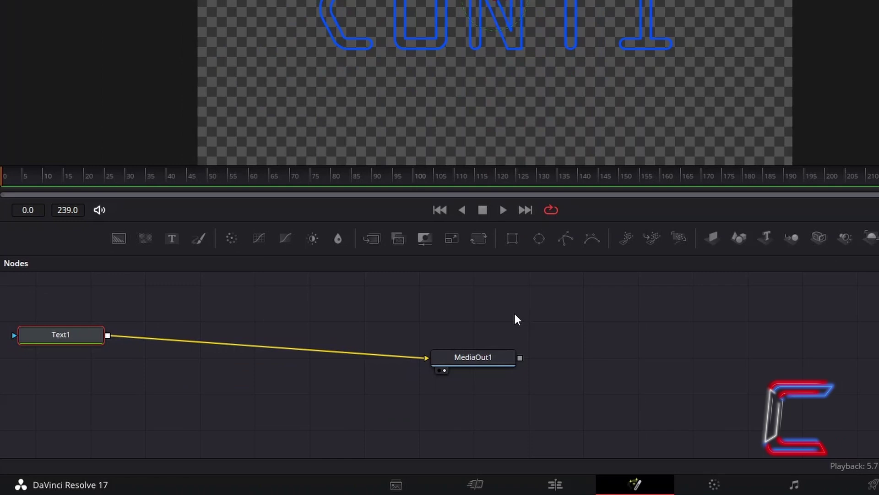
Add a FastNoise node and connect FastNoise1's output into Text1's input.
{"action": "left_click", "coordinate": [434, 326]}
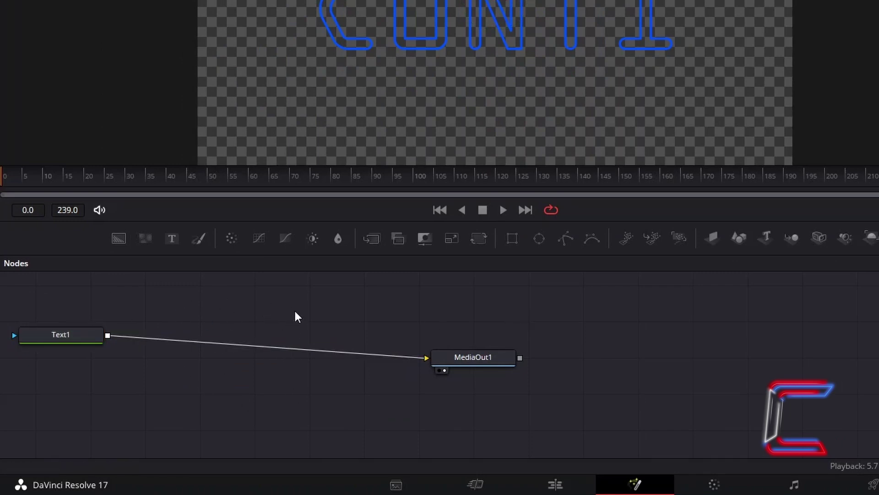
{"action": "key", "text": "shift+space"}
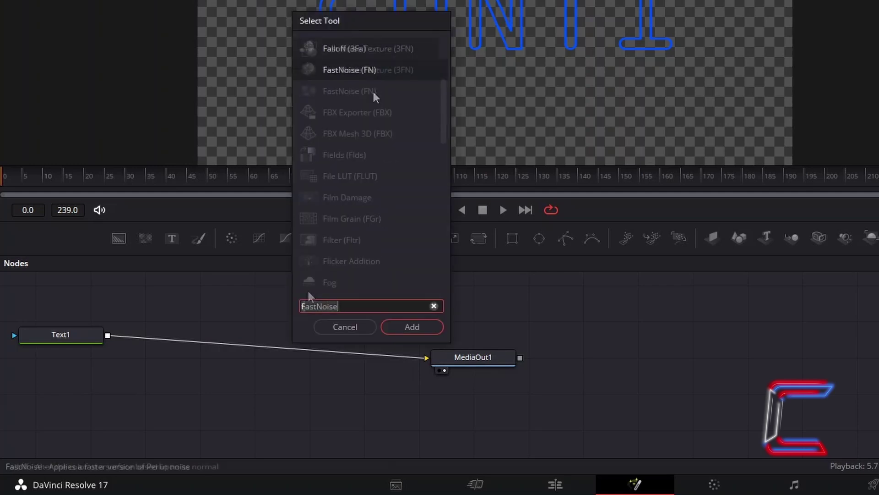
{"action": "type", "text": "FastNoise"}
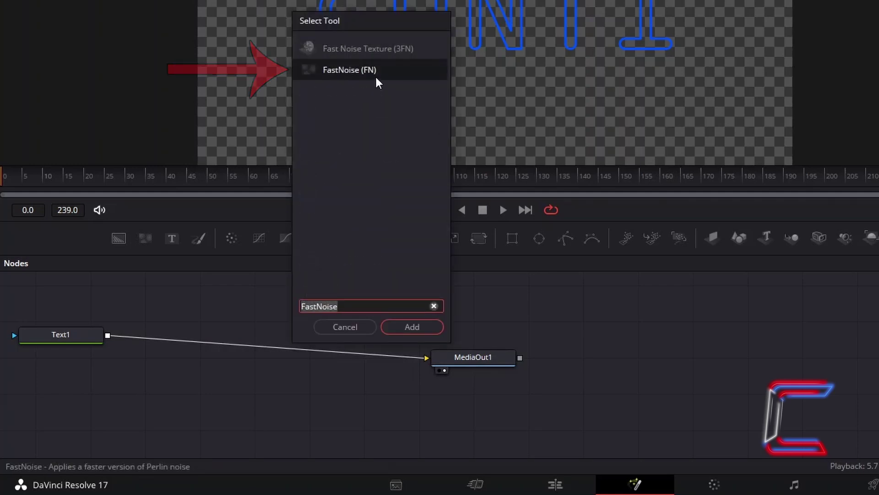
{"action": "left_click", "coordinate": [415, 326]}
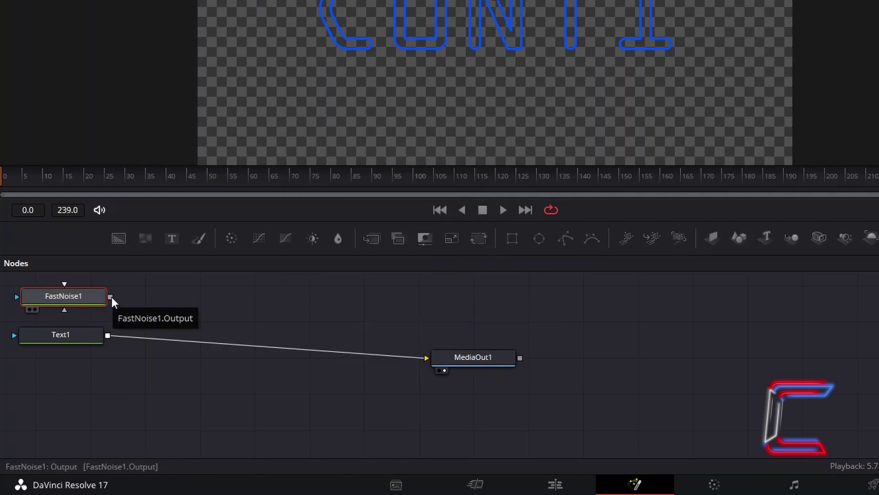
{"action": "left_click_drag", "start_coordinate": [111, 297], "coordinate": [122, 308]}
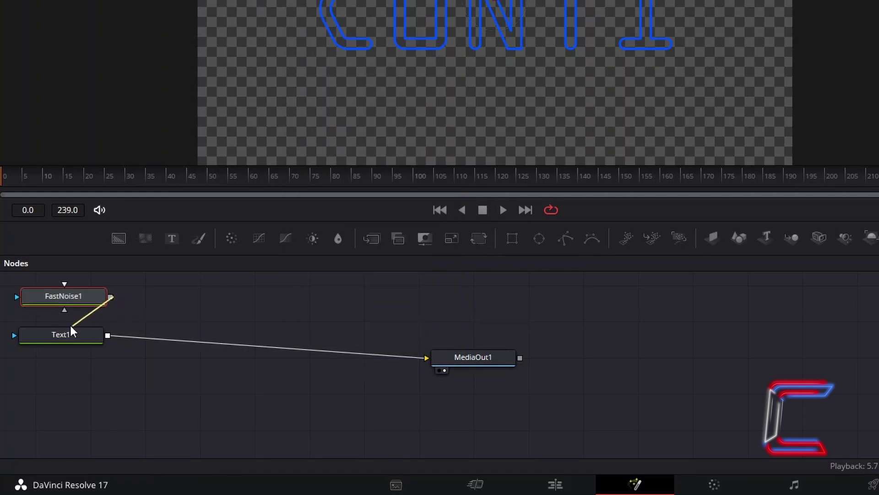
{"action": "left_click_drag", "start_coordinate": [71, 327], "coordinate": [12, 335]}
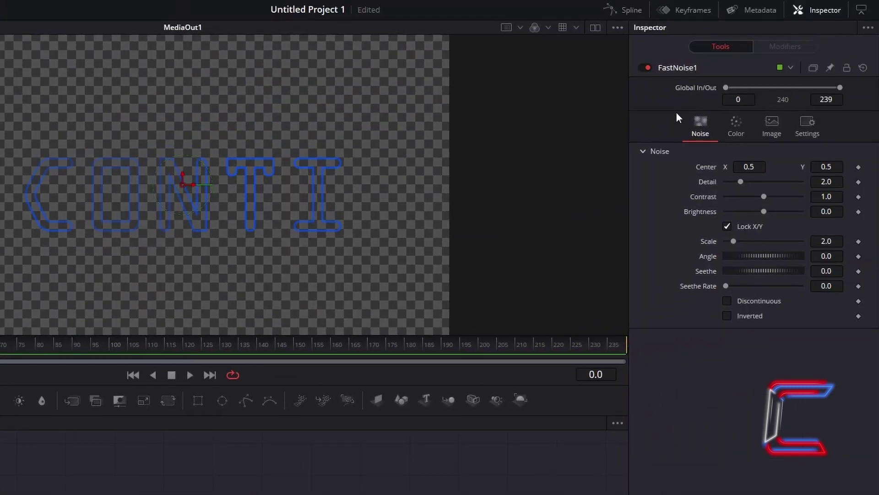
Set FastNoise1's Contrast to 2 and Brightness to 0.5.
{"action": "left_click", "coordinate": [840, 196]}
{"action": "type", "text": "2"}
{"action": "left_click", "coordinate": [838, 208]}
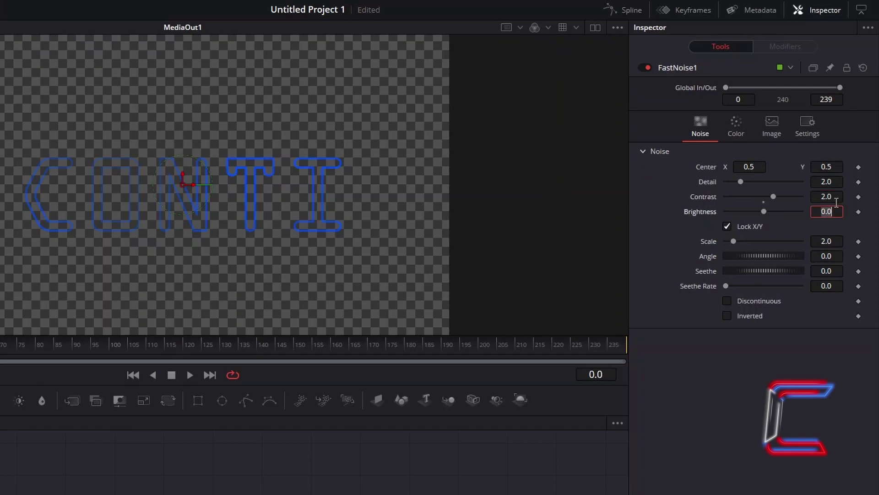
{"action": "type", "text": "0.5"}
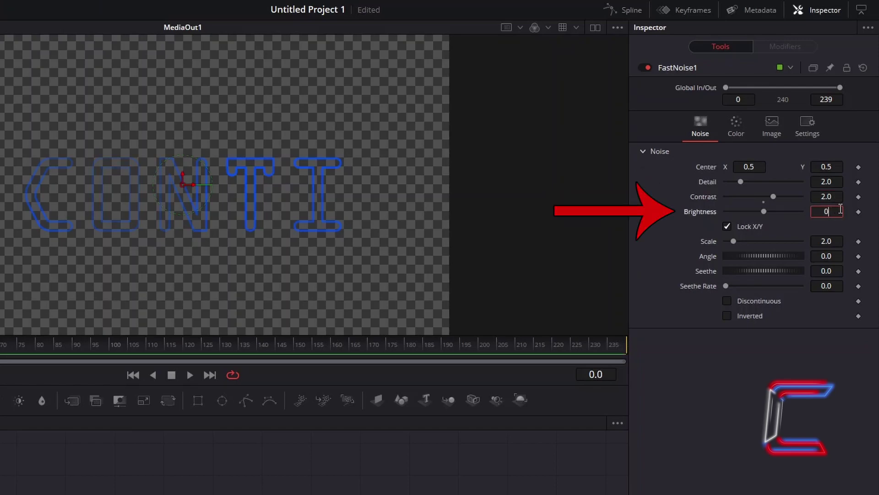
{"action": "key", "text": "Tab"}
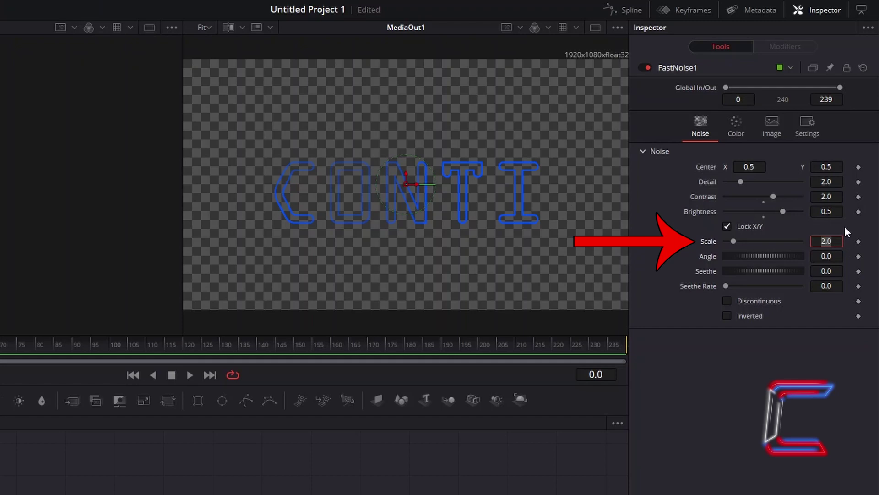
Set the noise Scale to 20 and Seethe Rate to 1 so it animates.
{"action": "type", "text": "0"}
{"action": "key", "text": "Tab"}
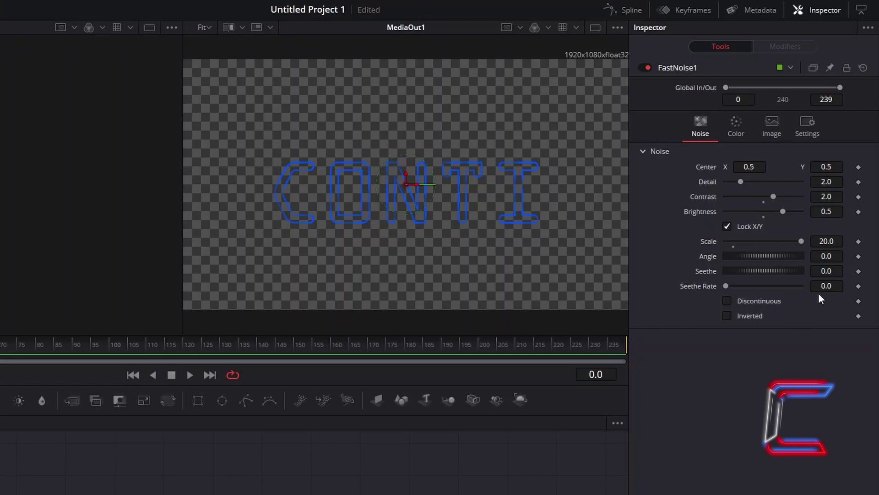
{"action": "left_click", "coordinate": [836, 287]}
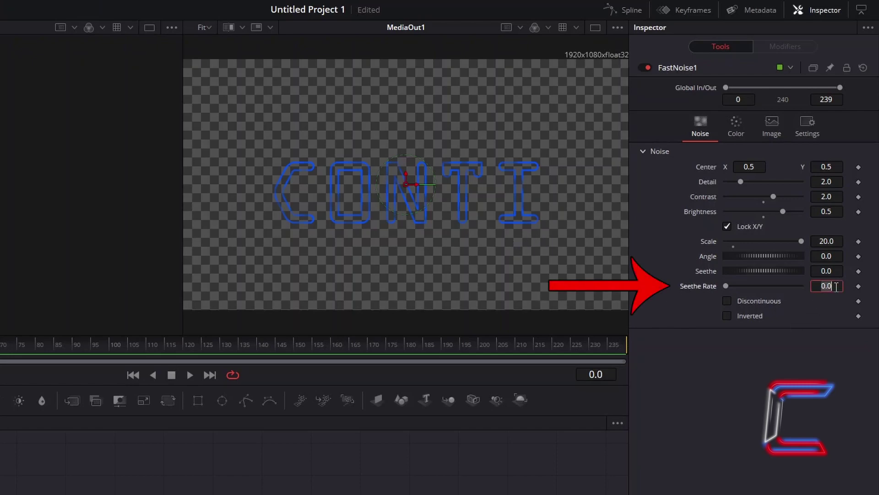
{"action": "key", "text": "BackSpace"}
{"action": "key", "text": "BackSpace"}
{"action": "key", "text": "BackSpace"}
{"action": "type", "text": "1"}
{"action": "key", "text": "Tab"}
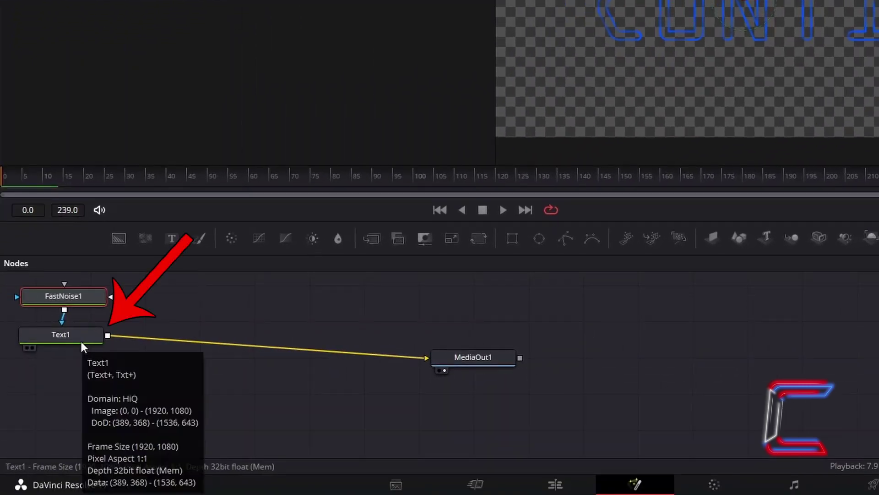
Insert a Blur node after Text1 and set its Blur Size to 3.
{"action": "left_click", "coordinate": [81, 341]}
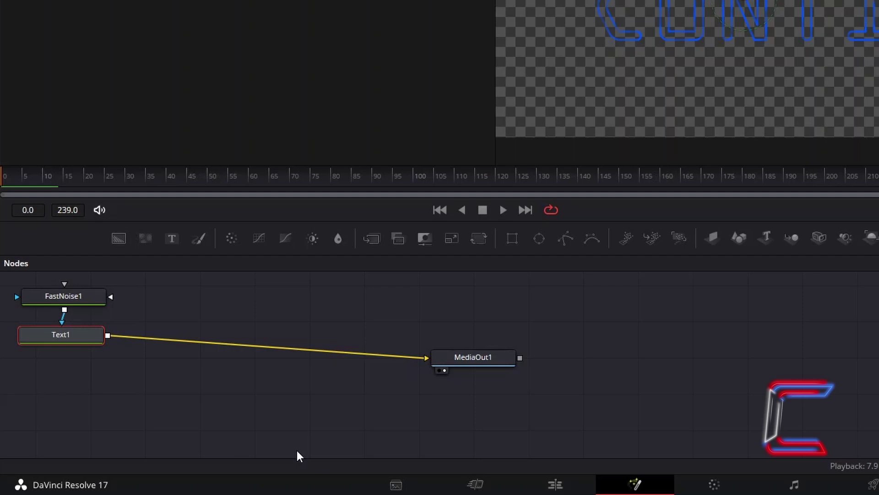
{"action": "key", "text": "shift+space"}
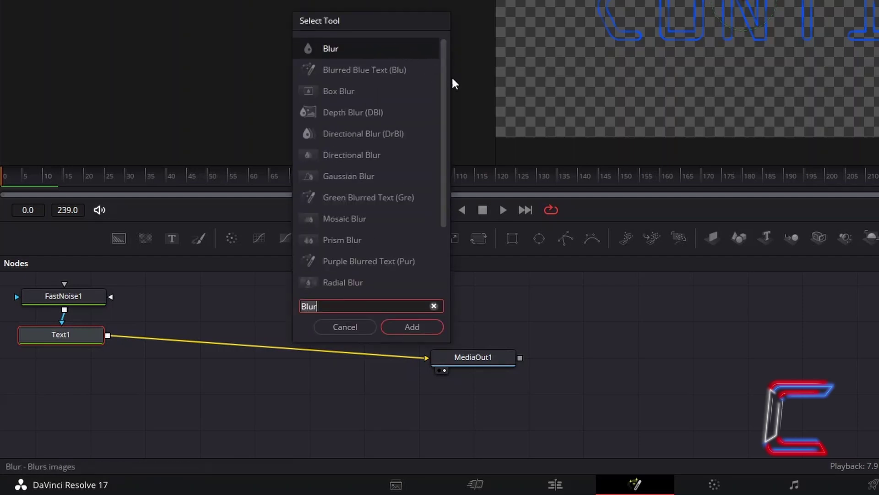
{"action": "left_click", "coordinate": [431, 326]}
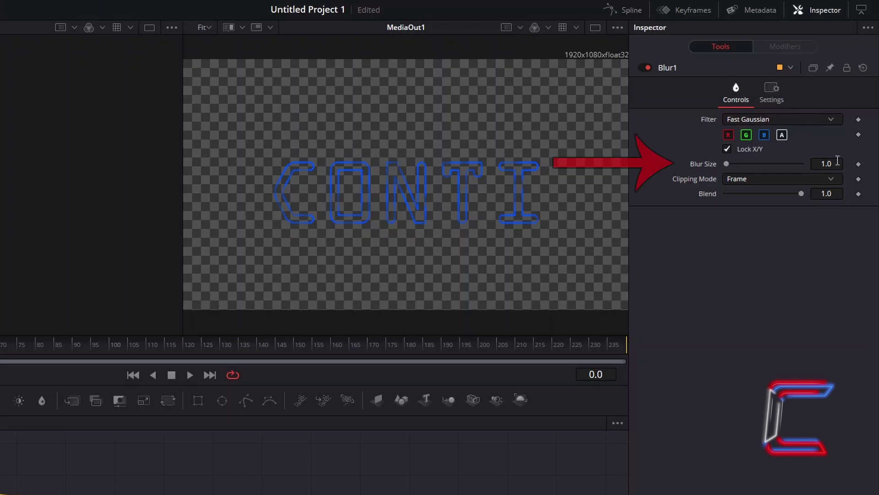
{"action": "left_click", "coordinate": [838, 163]}
{"action": "type", "text": "3"}
{"action": "key", "text": "Tab"}
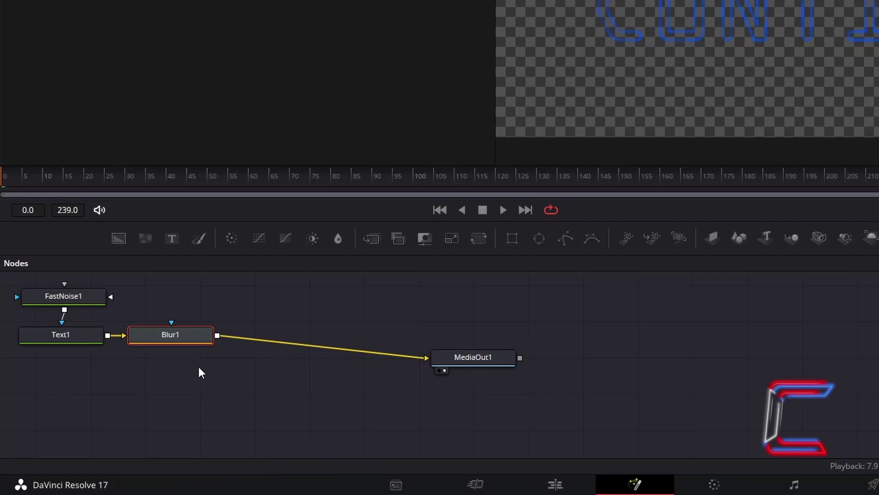
Insert a Glow node after Blur1 with Glow Size 21, Glow 0.7 and Blend 0.14.
{"action": "key", "text": "shift+space"}
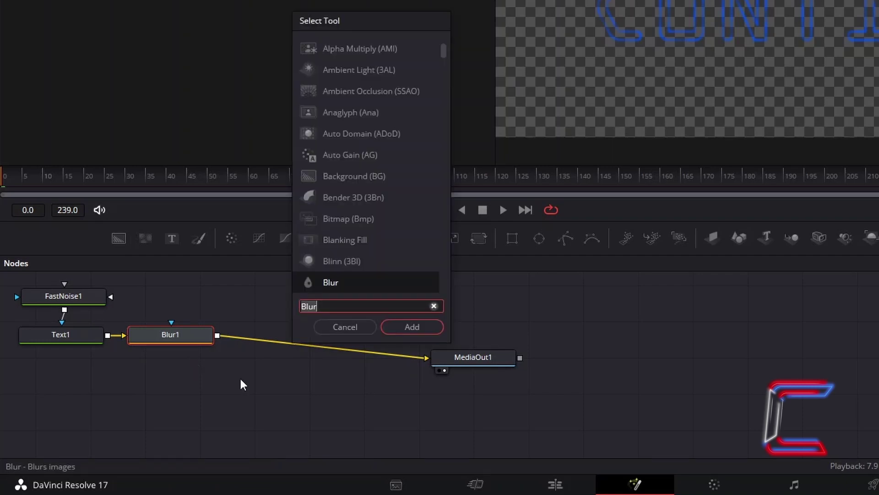
{"action": "type", "text": "glow"}
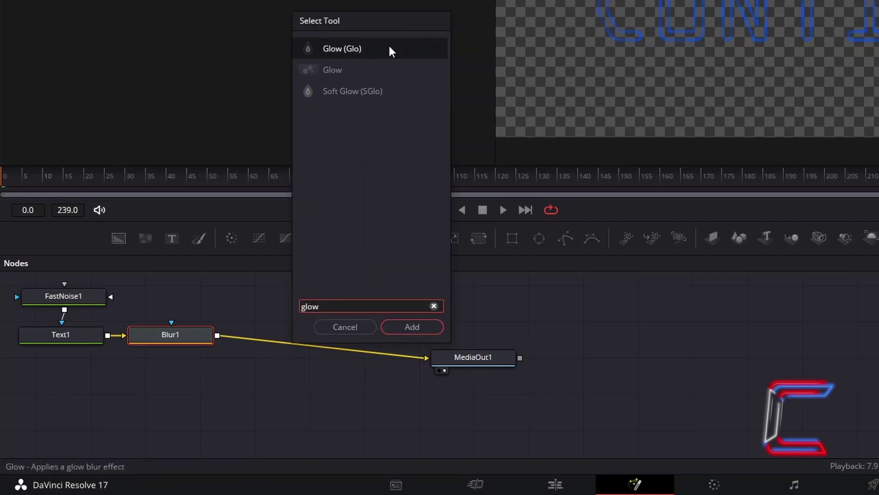
{"action": "left_click", "coordinate": [427, 332]}
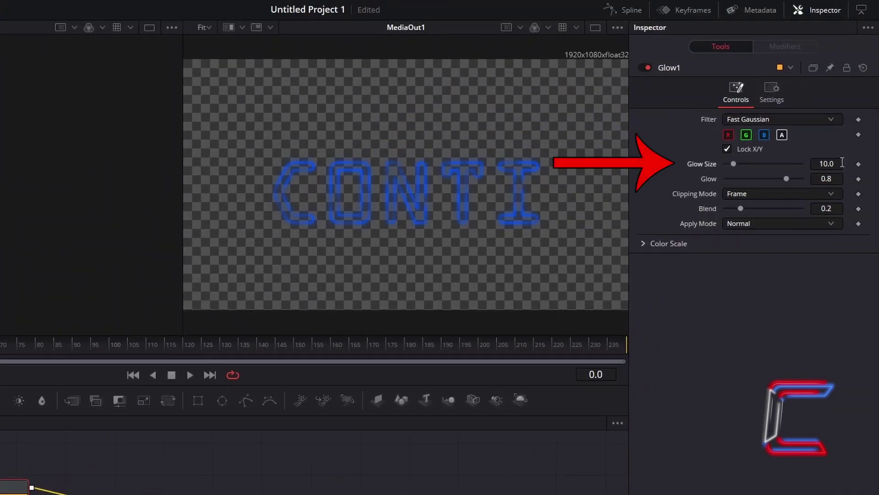
{"action": "left_click", "coordinate": [842, 163]}
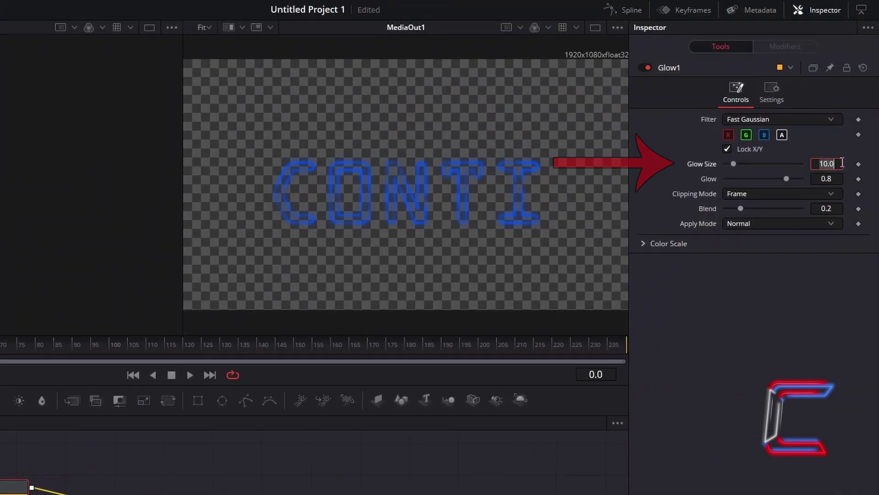
{"action": "type", "text": "21"}
{"action": "key", "text": "Tab"}
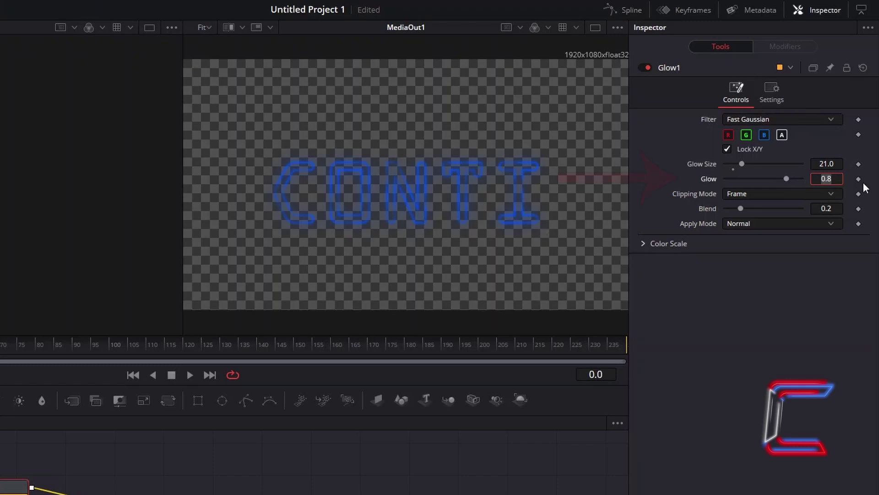
{"action": "type", "text": "0.7"}
{"action": "key", "text": "Tab"}
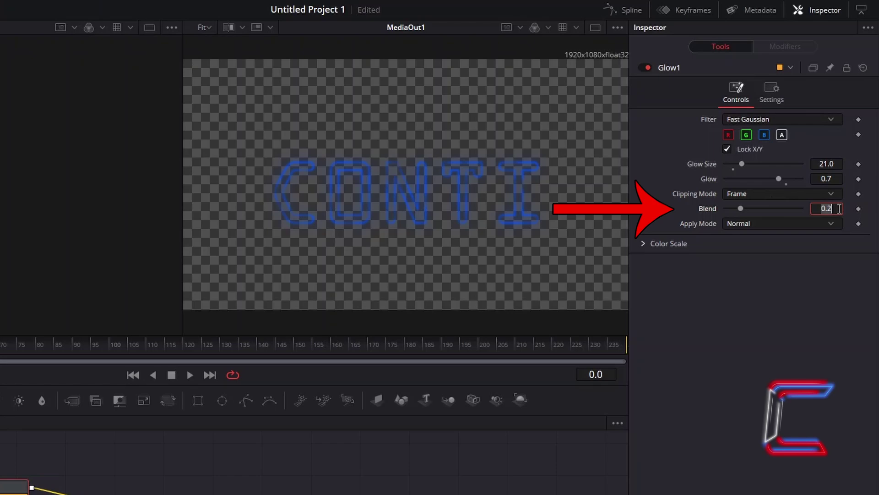
{"action": "type", "text": "0.14"}
{"action": "key", "text": "Tab"}
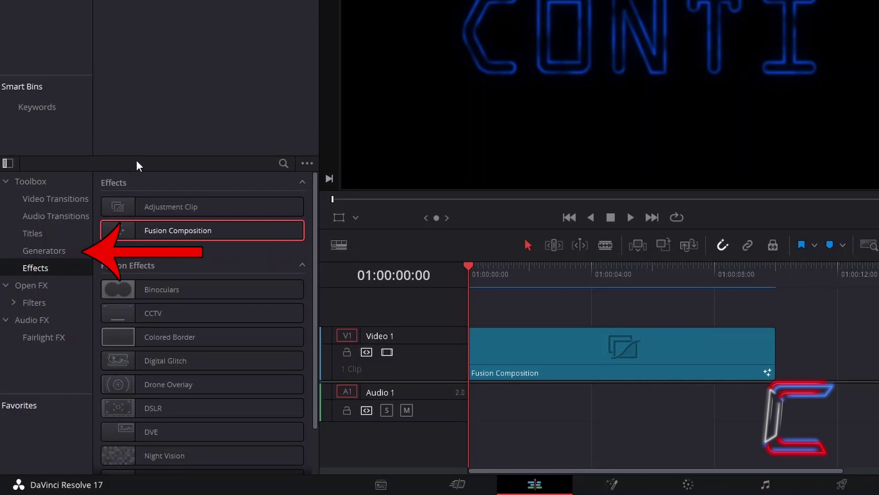
Put a Noise Gradient generator on Video 2 and stretch it to the 10-second composition's length.
{"action": "left_click", "coordinate": [70, 253]}
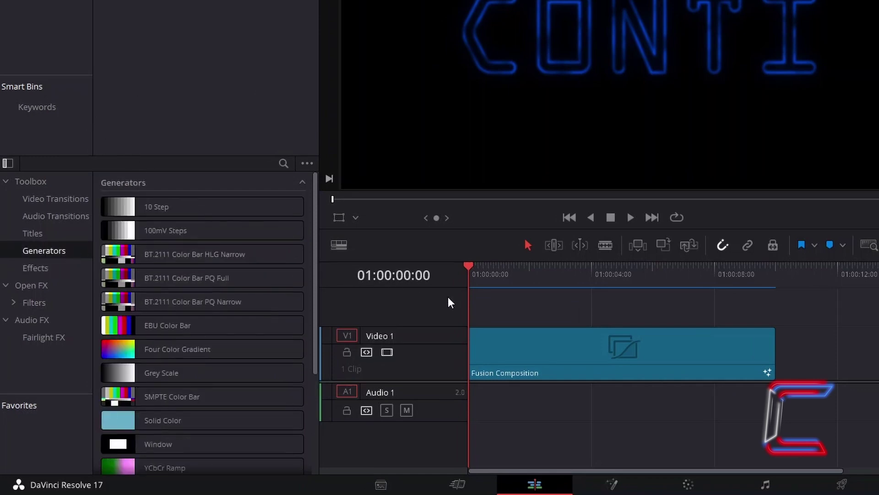
{"action": "scroll", "coordinate": [276, 343], "scroll_direction": "down", "scroll_amount": 3}
{"action": "scroll", "coordinate": [276, 342], "scroll_direction": "down", "scroll_amount": 1}
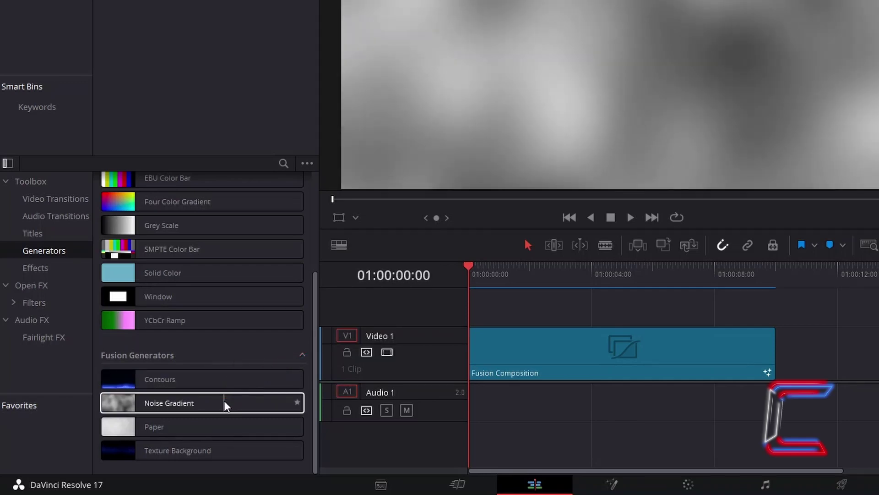
{"action": "left_click_drag", "start_coordinate": [224, 400], "coordinate": [472, 300]}
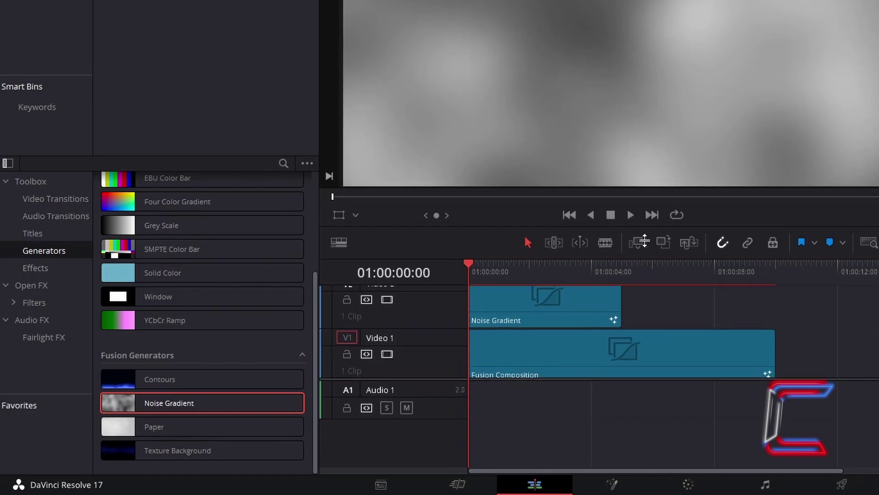
{"action": "left_click_drag", "start_coordinate": [643, 260], "coordinate": [644, 236]}
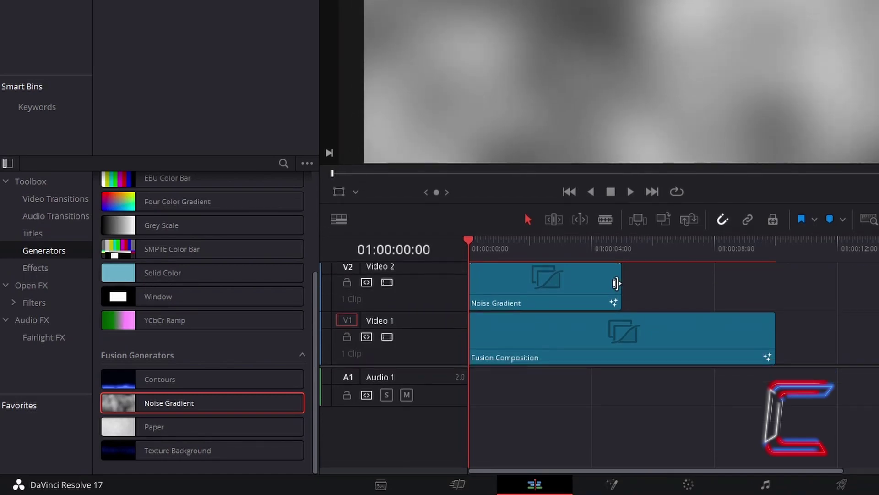
{"action": "left_click_drag", "start_coordinate": [616, 283], "coordinate": [777, 285]}
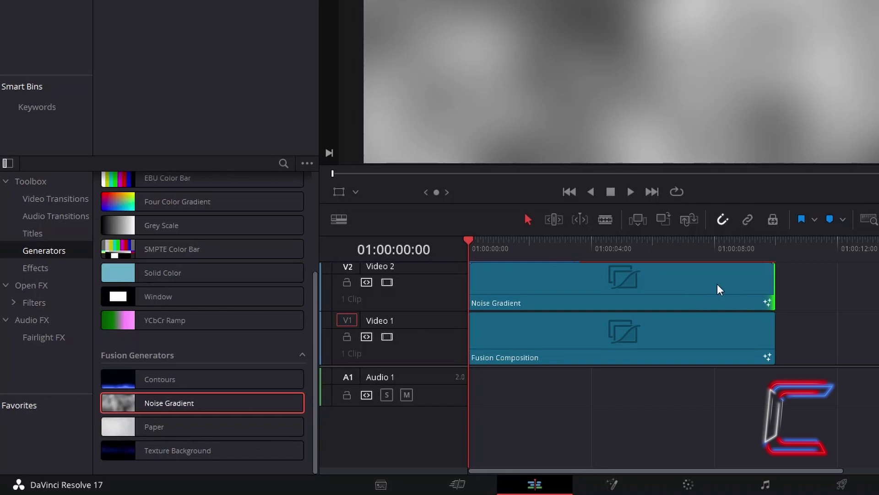
Change the Noise Gradient clip's composite mode from Normal to Color Dodge.
{"action": "left_click", "coordinate": [690, 280]}
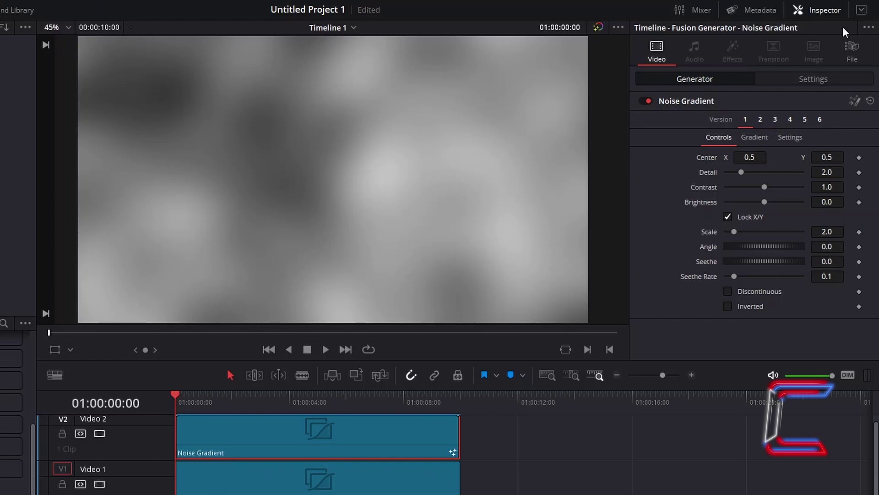
{"action": "left_click", "coordinate": [833, 80]}
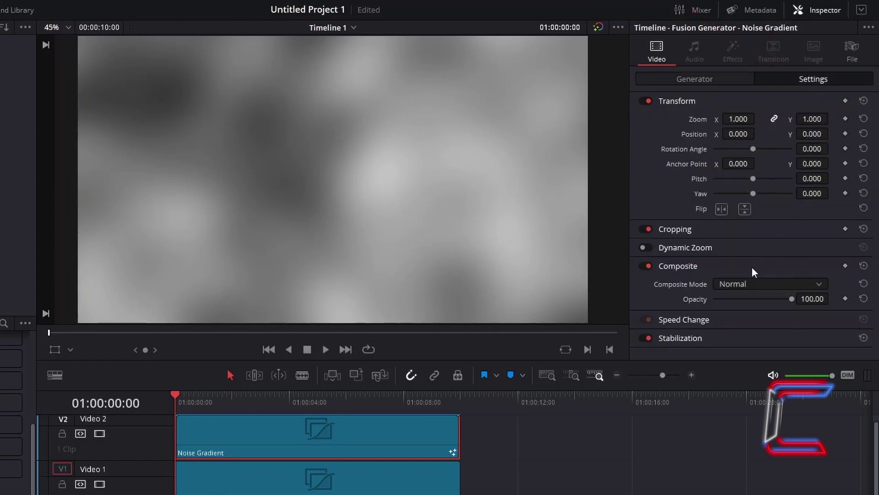
{"action": "left_click", "coordinate": [771, 283]}
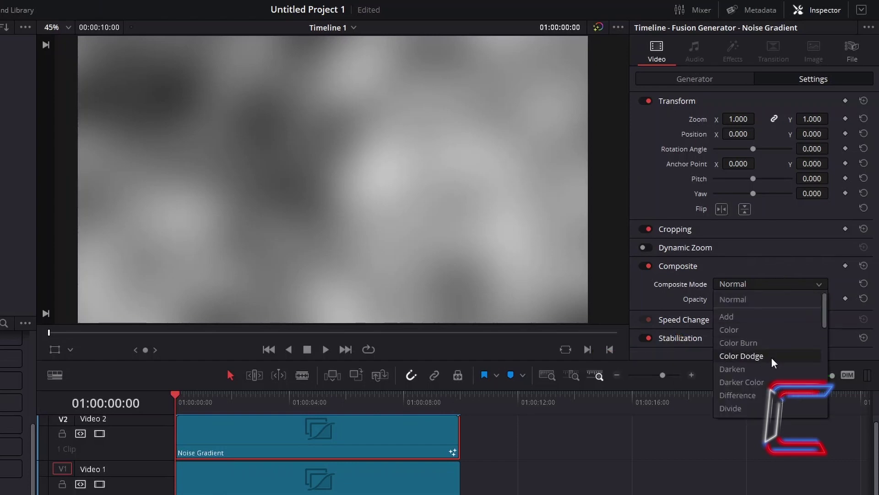
{"action": "left_click", "coordinate": [751, 356]}
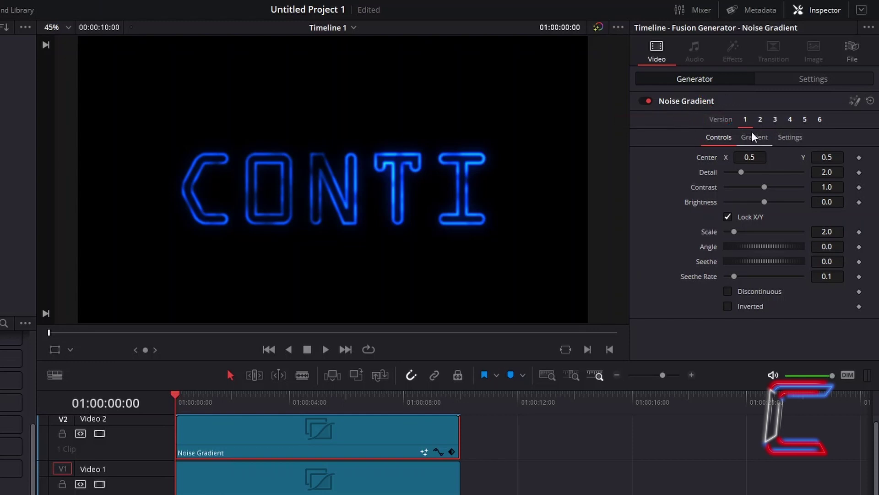
Set the gradient's right colour stop to cyan #00e8ff.
{"action": "left_click", "coordinate": [765, 142]}
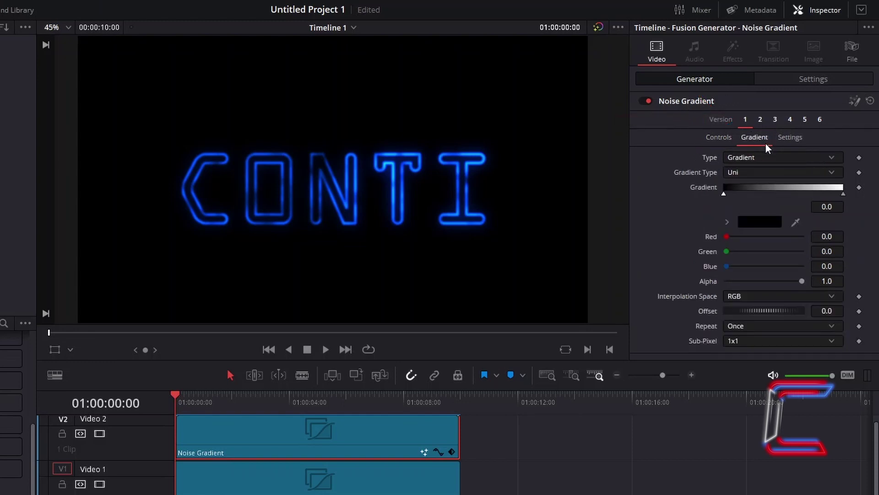
{"action": "left_click", "coordinate": [844, 196]}
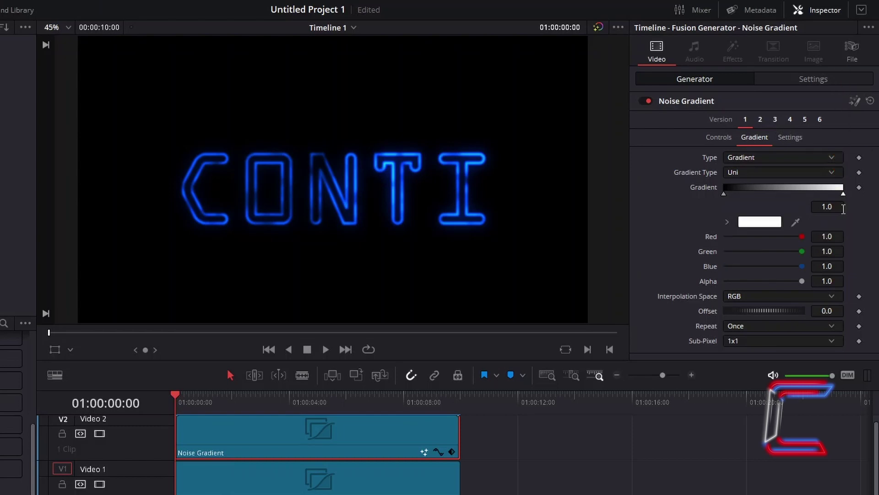
{"action": "left_click", "coordinate": [756, 221]}
{"action": "left_click", "coordinate": [573, 297]}
{"action": "type", "text": "#00e8ff"}
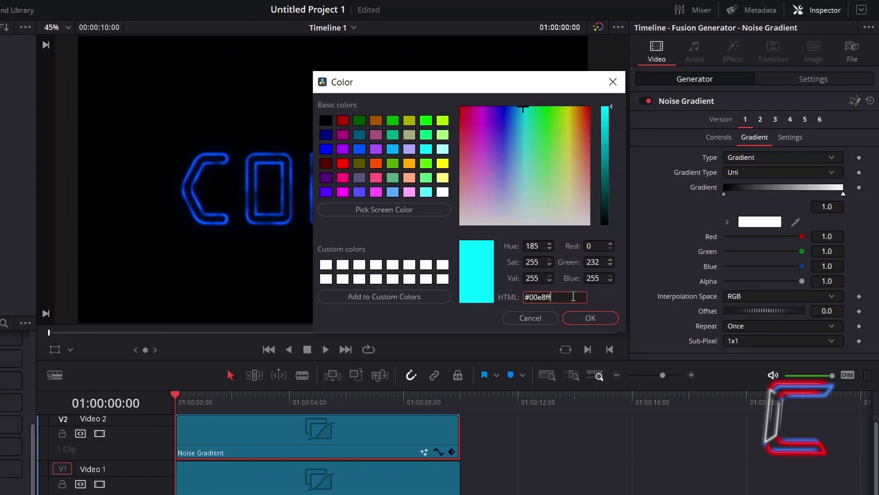
{"action": "key", "text": "Return"}
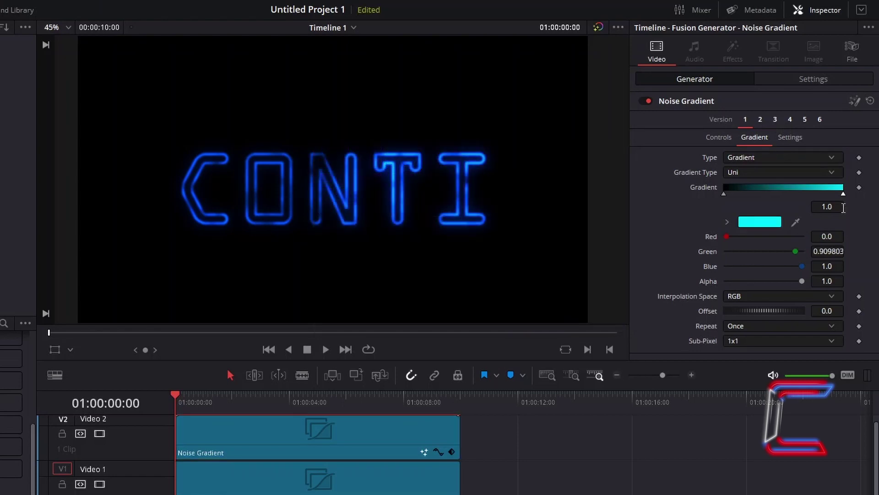
Move the cyan gradient stop to position 0.5.
{"action": "left_click", "coordinate": [841, 206]}
{"action": "key", "text": "BackSpace"}
{"action": "key", "text": "BackSpace"}
{"action": "key", "text": "BackSpace"}
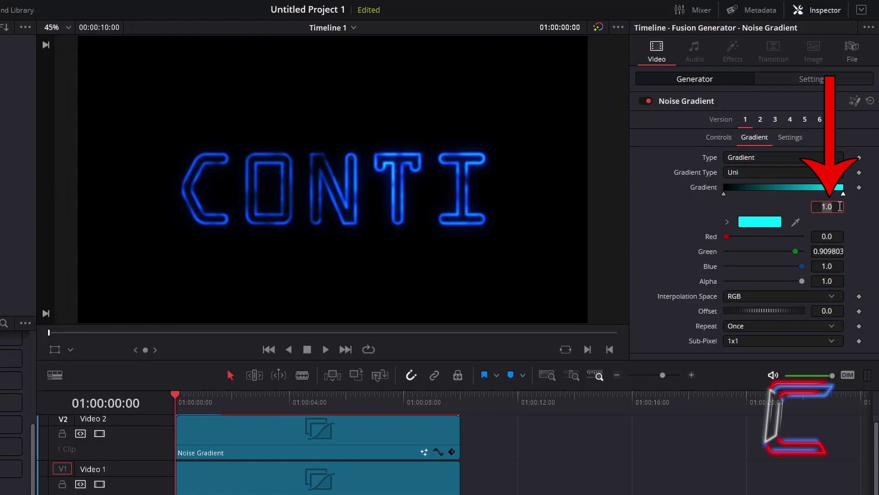
{"action": "type", "text": "0.5"}
{"action": "key", "text": "Tab"}
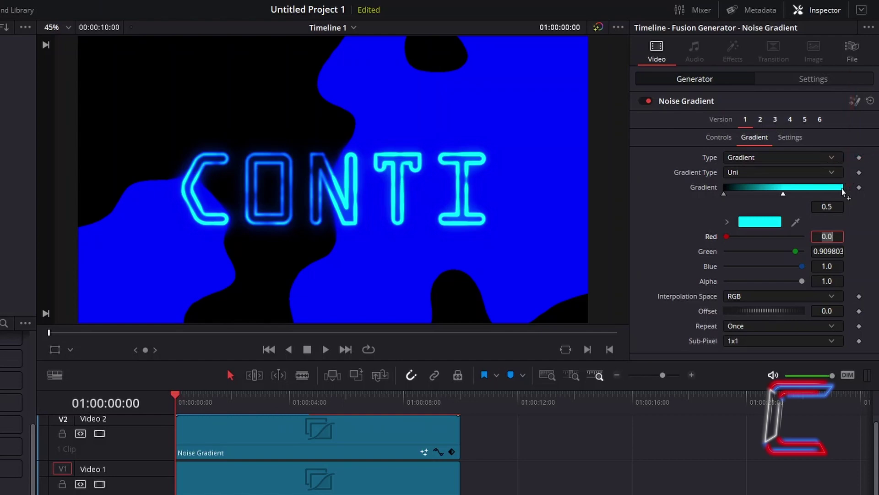
Add a new gradient stop at position 1.0 and colour it black.
{"action": "left_click", "coordinate": [841, 189]}
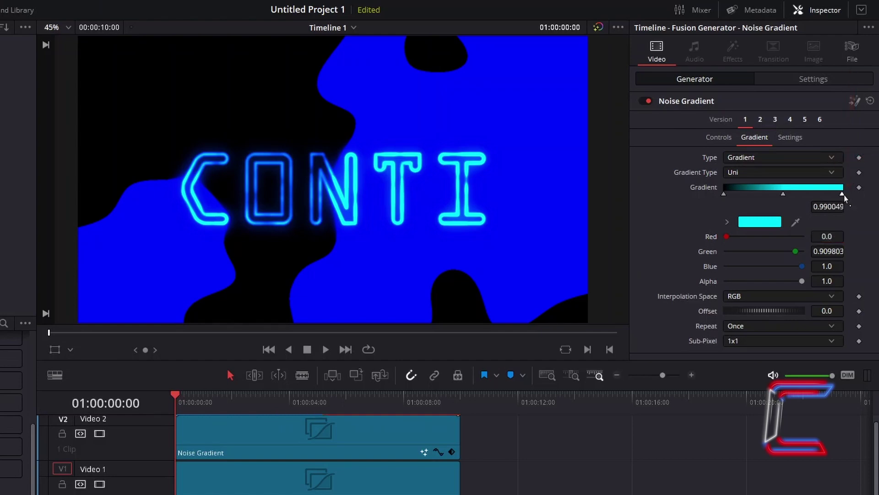
{"action": "left_click", "coordinate": [837, 206]}
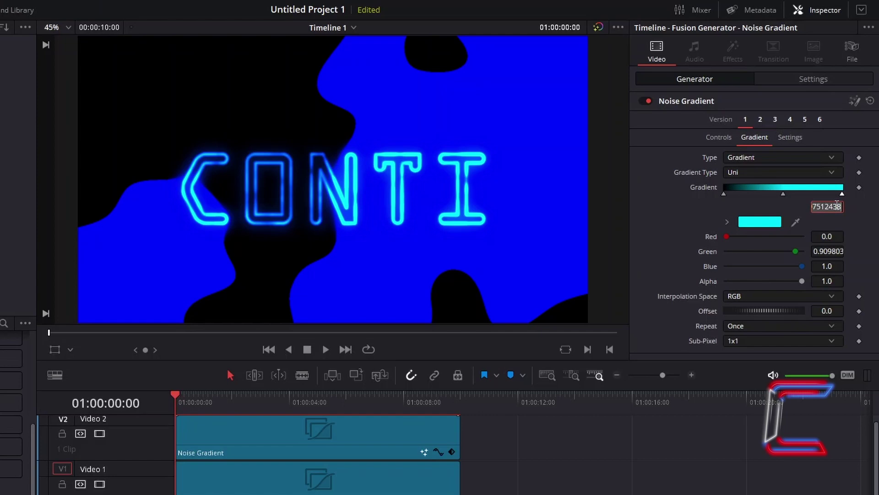
{"action": "type", "text": "1.0"}
{"action": "key", "text": "Tab"}
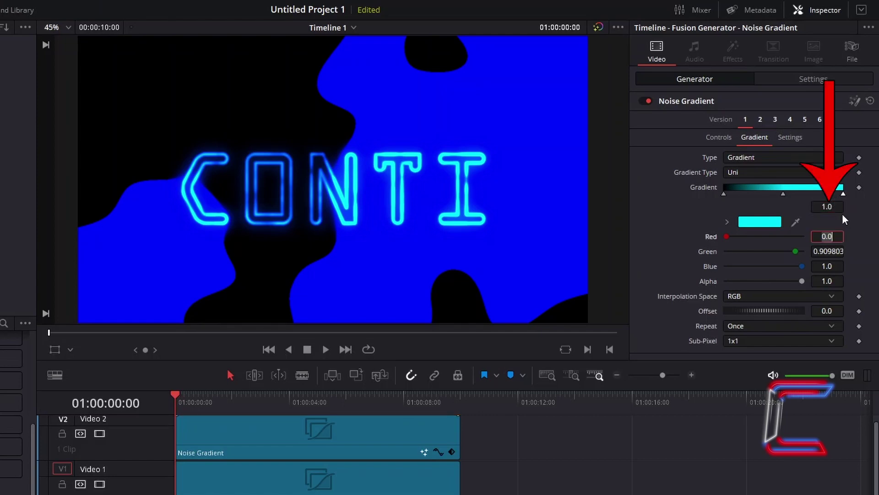
{"action": "left_click", "coordinate": [769, 224]}
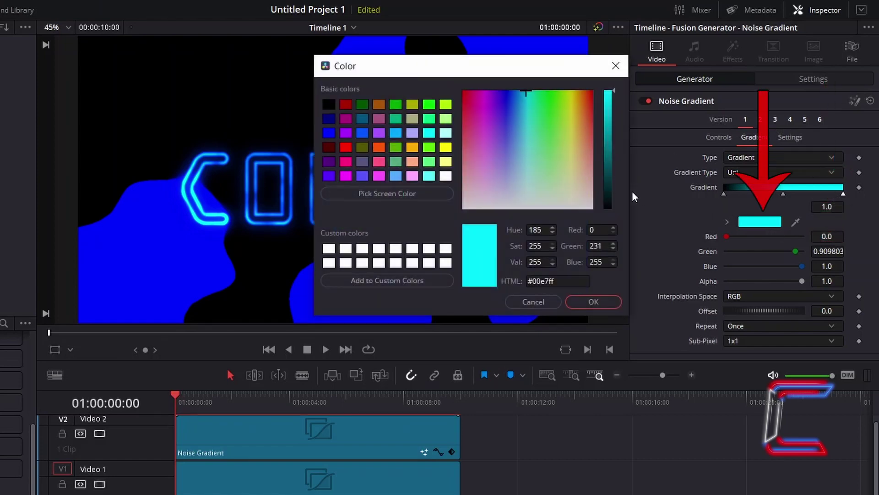
{"action": "left_click", "coordinate": [328, 104]}
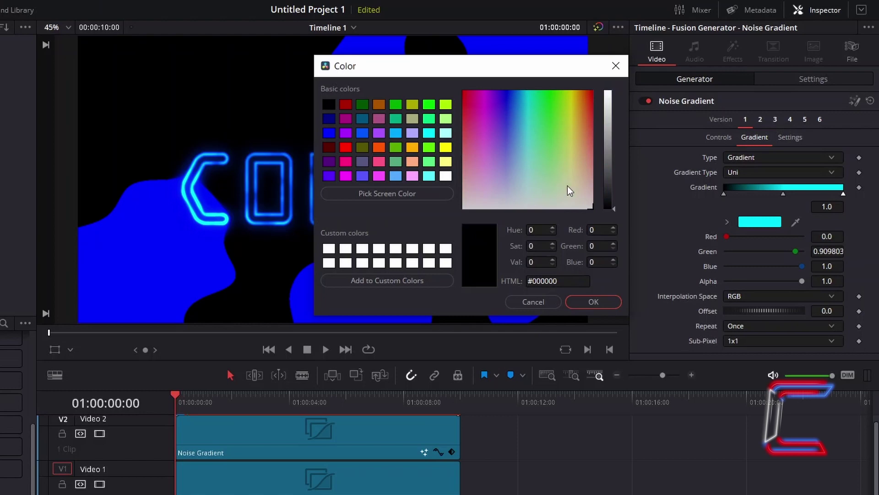
{"action": "left_click", "coordinate": [616, 298]}
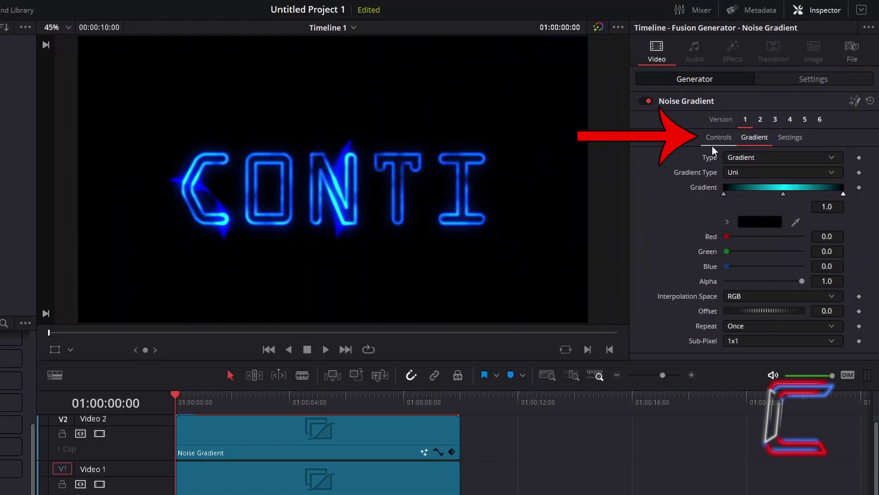
Set the noise Detail to 10 and Contrast to 2 in the Controls tab.
{"action": "left_click", "coordinate": [716, 137]}
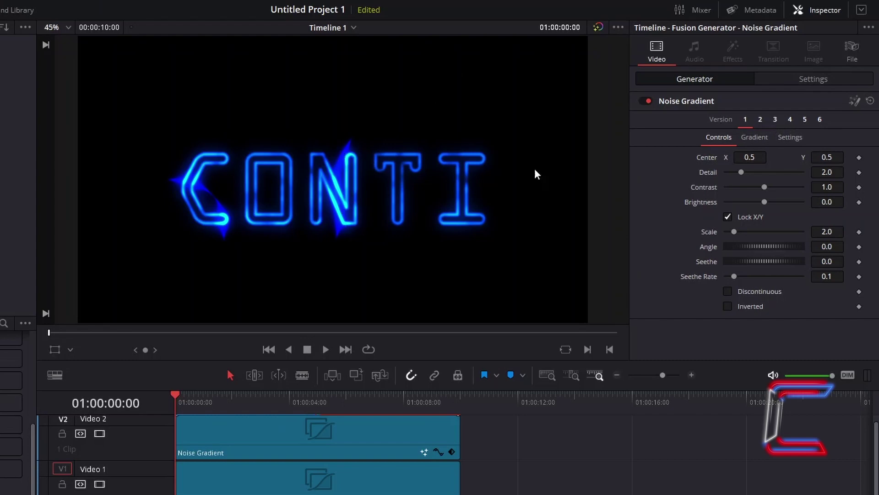
{"action": "left_click", "coordinate": [831, 172]}
{"action": "key", "text": "BackSpace"}
{"action": "key", "text": "BackSpace"}
{"action": "key", "text": "BackSpace"}
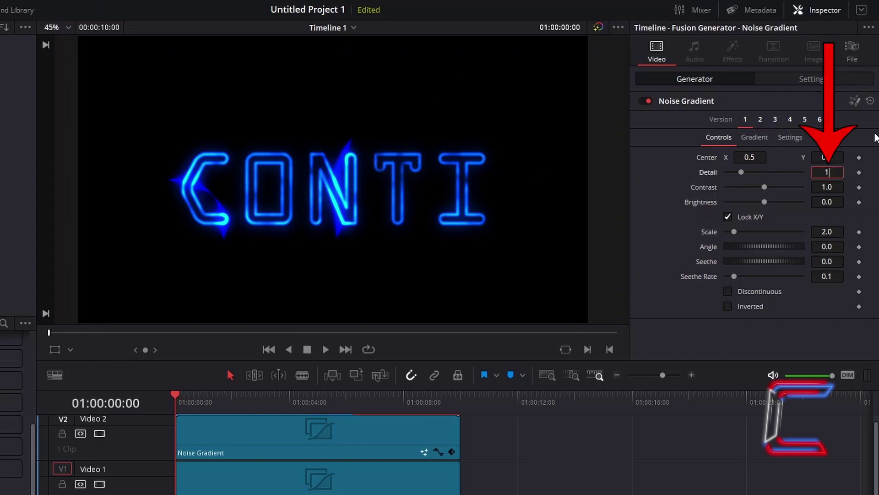
{"action": "type", "text": "10"}
{"action": "key", "text": "Tab"}
{"action": "type", "text": "2"}
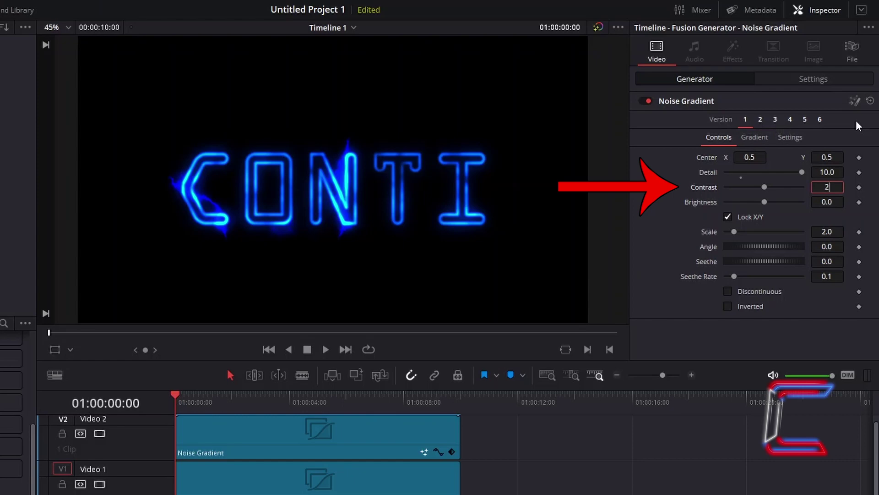
{"action": "key", "text": "Tab"}
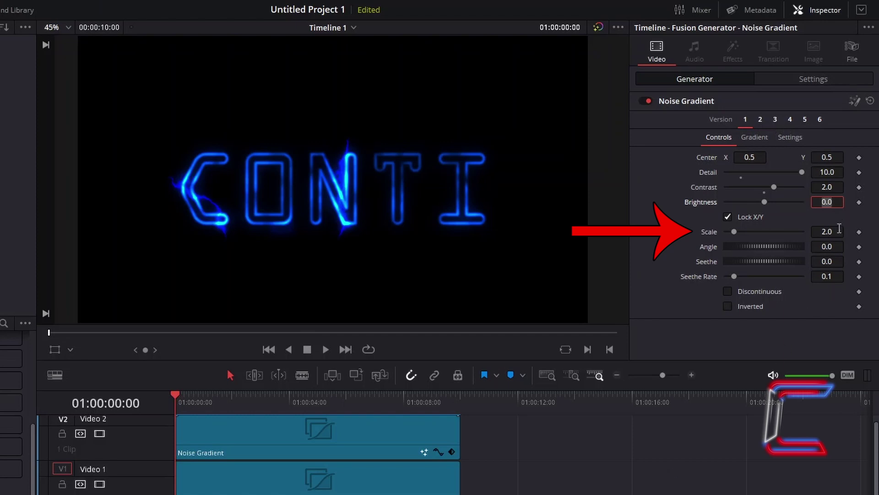
Change the noise Scale to 2.3.
{"action": "left_click", "coordinate": [840, 230]}
{"action": "key", "text": "BackSpace"}
{"action": "type", "text": "3"}
{"action": "key", "text": "Tab"}
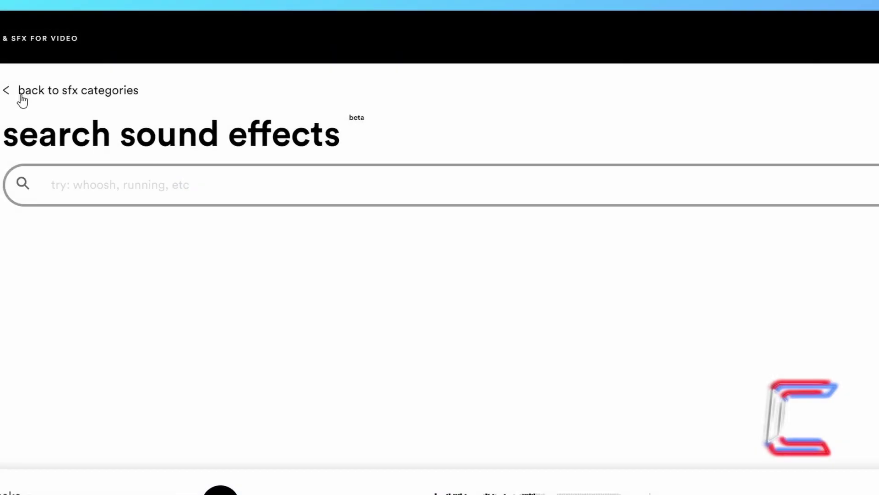
Open Audiio's Hits & Risers effects and filter them to the cinematic tag.
{"action": "left_click", "coordinate": [22, 100]}
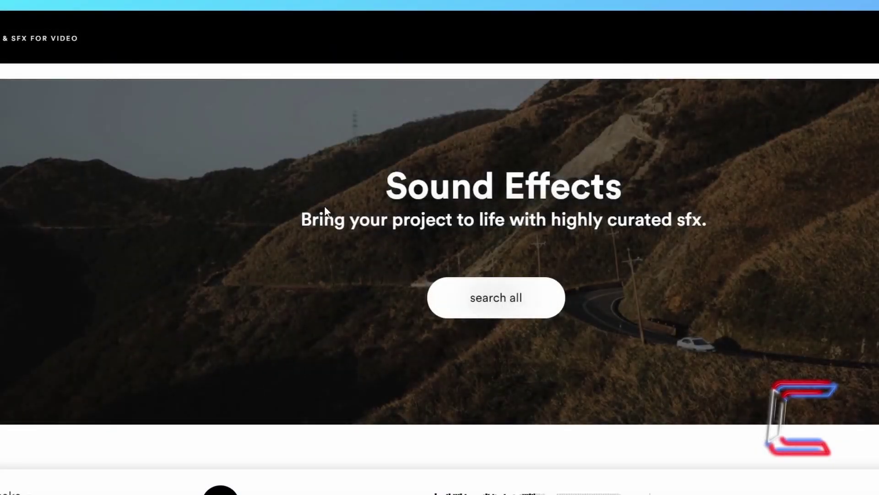
{"action": "scroll", "coordinate": [319, 236], "scroll_direction": "down", "scroll_amount": 15}
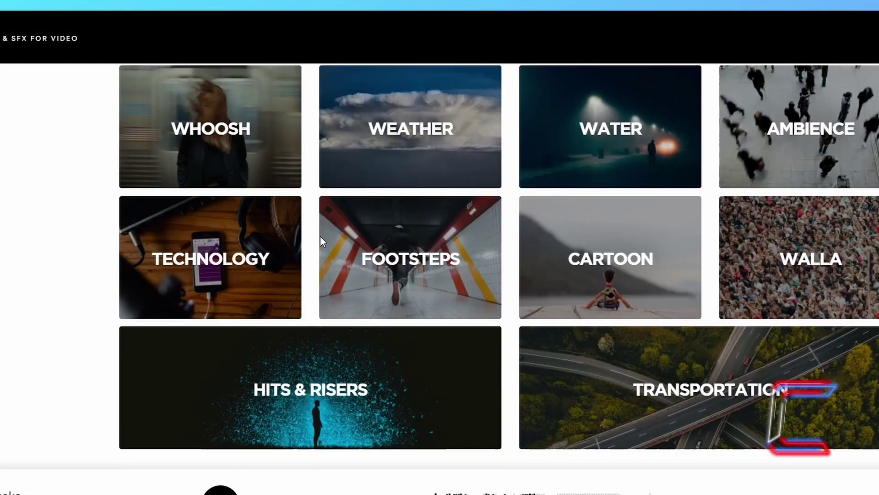
{"action": "scroll", "coordinate": [320, 236], "scroll_direction": "down", "scroll_amount": 2}
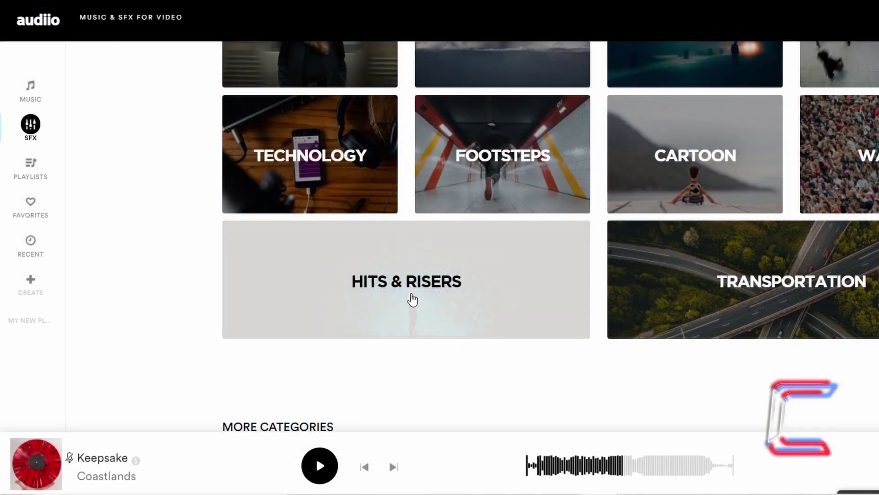
{"action": "left_click", "coordinate": [412, 300]}
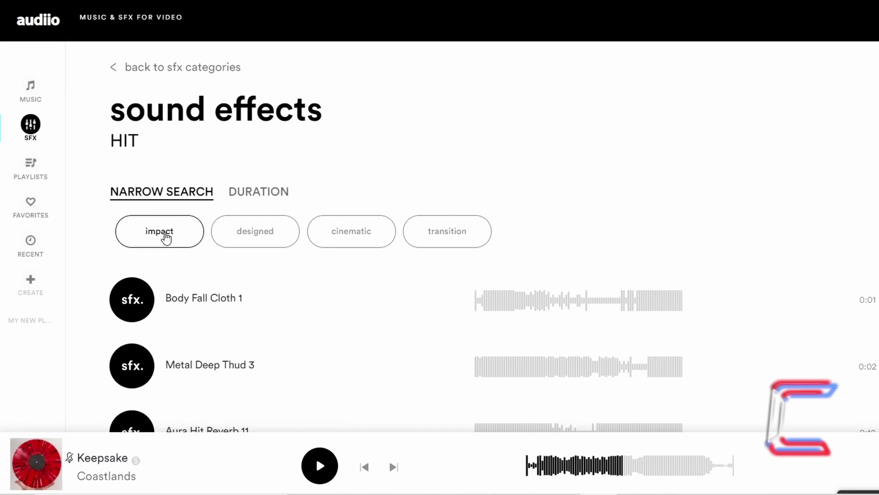
{"action": "left_click", "coordinate": [359, 238]}
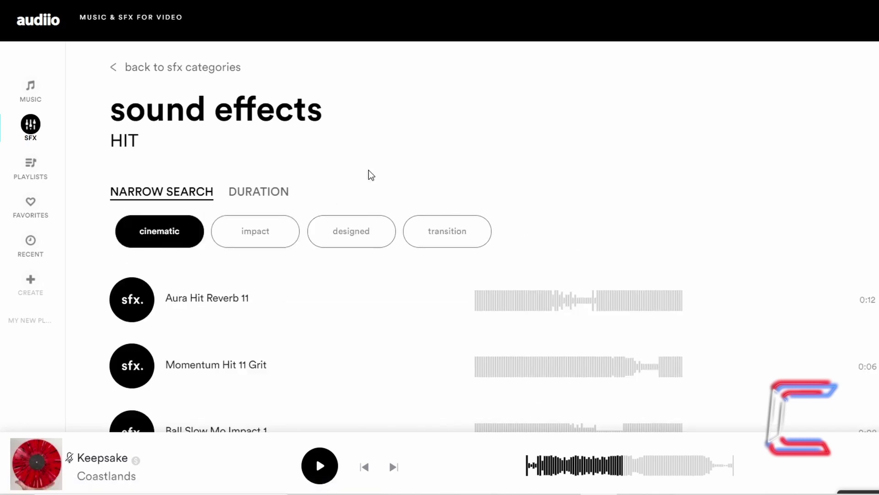